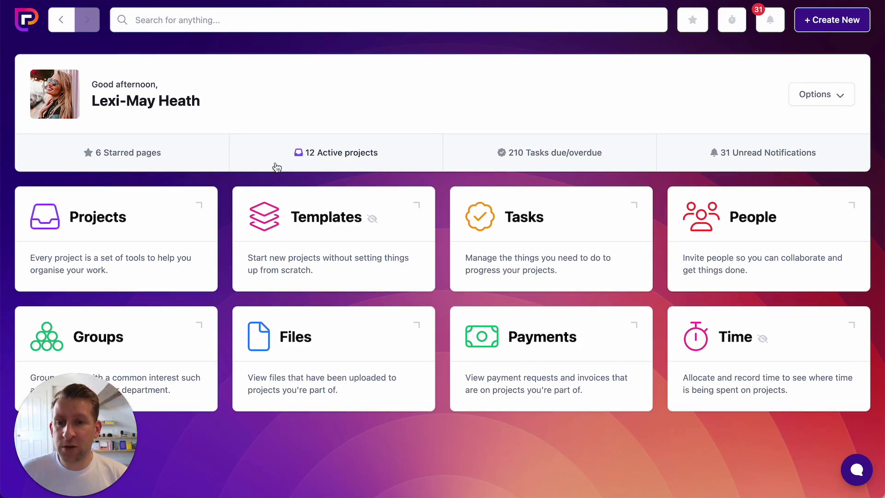
- Open the task list of the Craft Brewery Explainer Video project
left_click(191, 213)
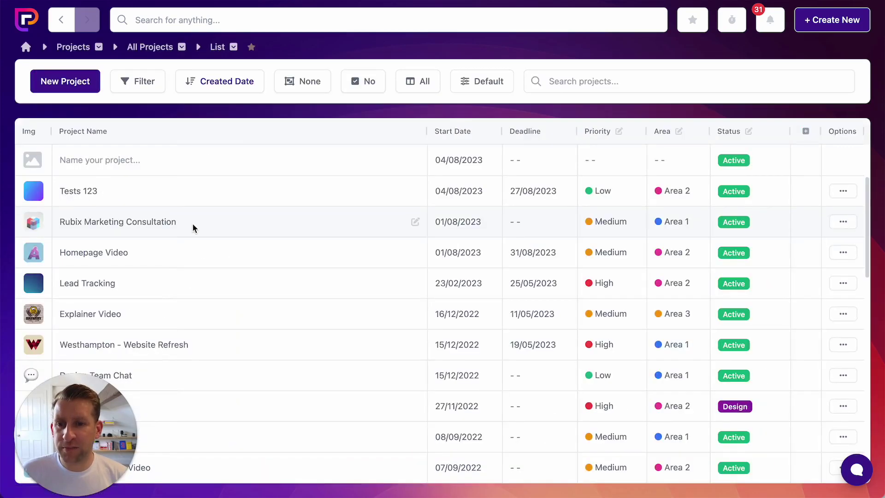
scroll(193, 231, "down", 5)
left_click(162, 331)
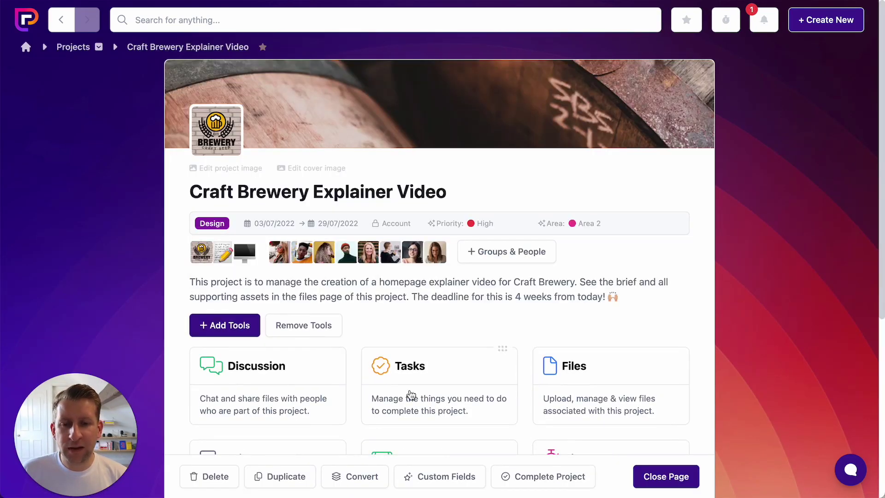
left_click(456, 373)
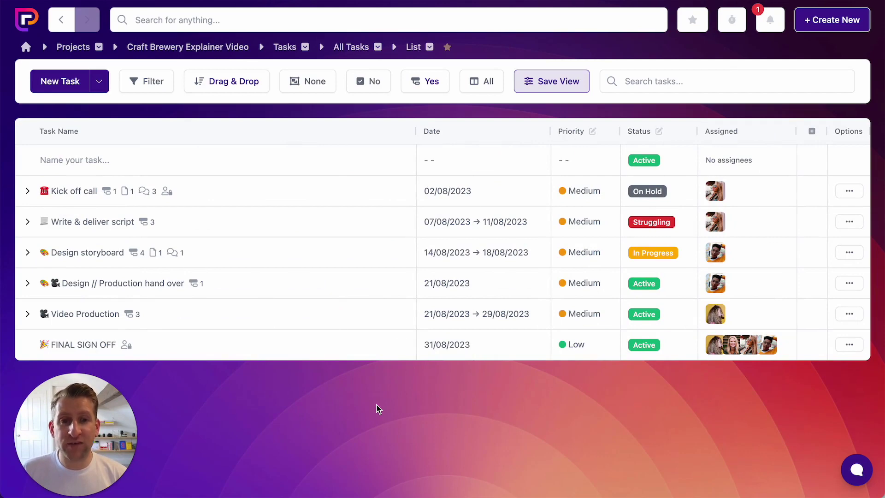
- View the sub-tasks of Kick off call and Write & deliver script, and check the options for adding multiple tasks or importing them
left_click(28, 191)
left_click(28, 191)
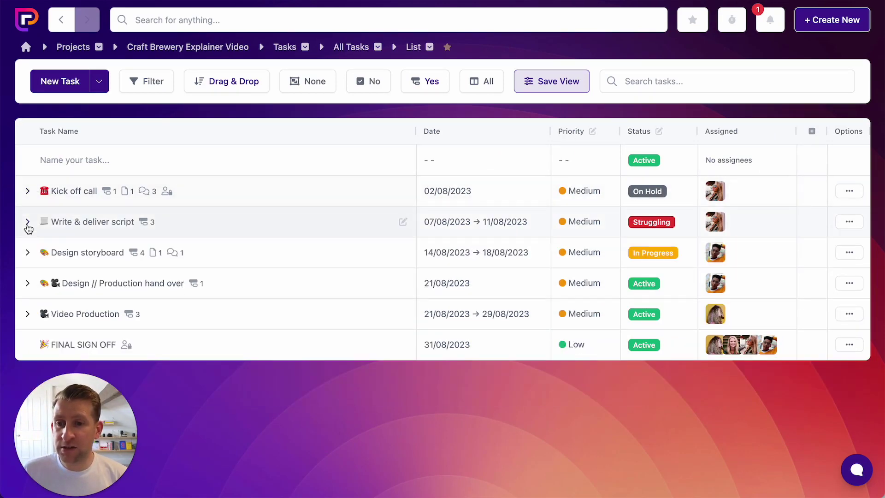
left_click(27, 221)
left_click(28, 223)
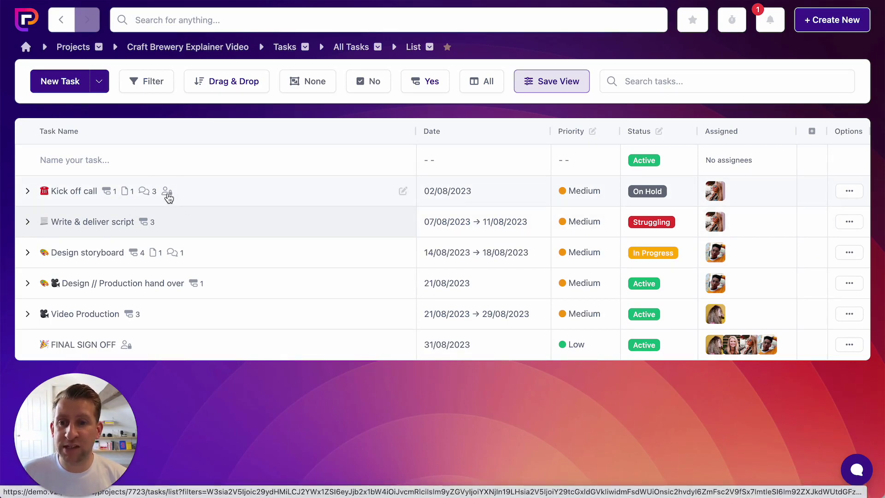
mouse_move(168, 196)
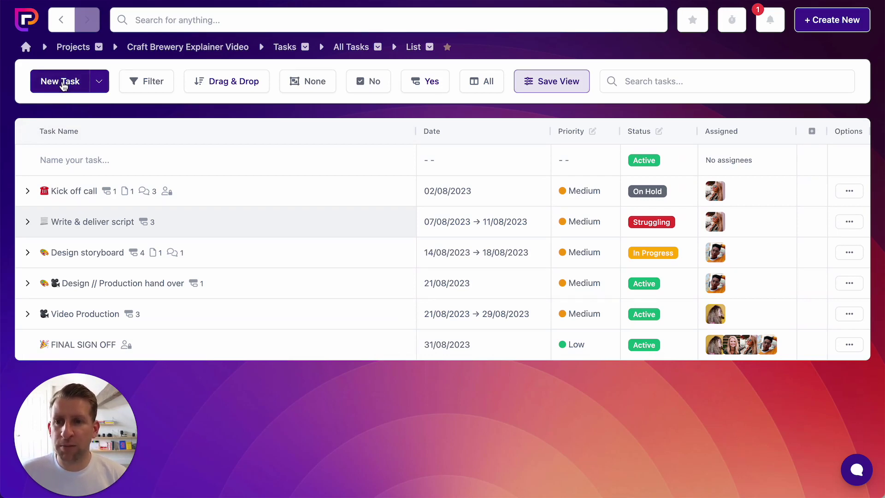
left_click(100, 86)
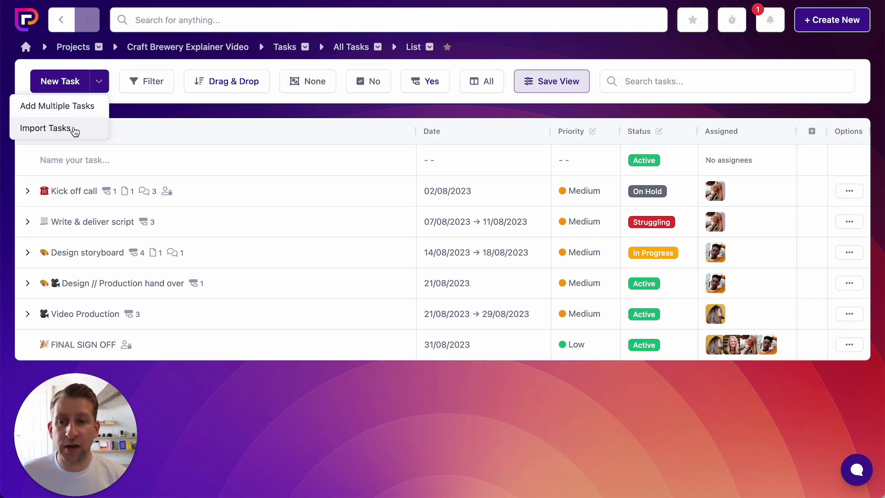
left_click(134, 113)
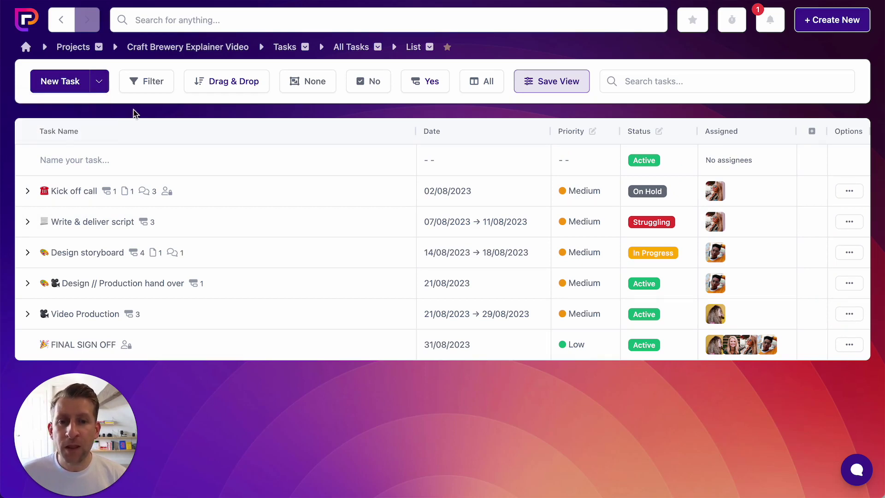
- Add two tasks named New Task 1 and New Task 2, and move them to the start of the task list
left_click(102, 159)
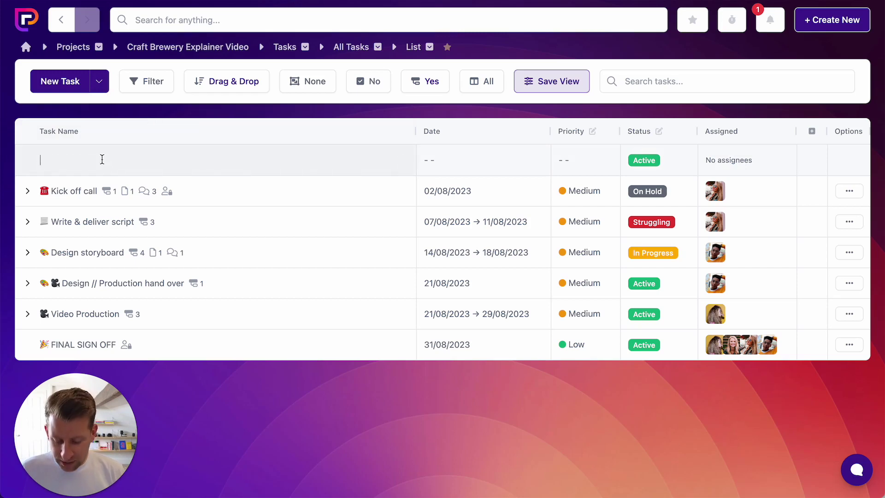
type("New Task 1")
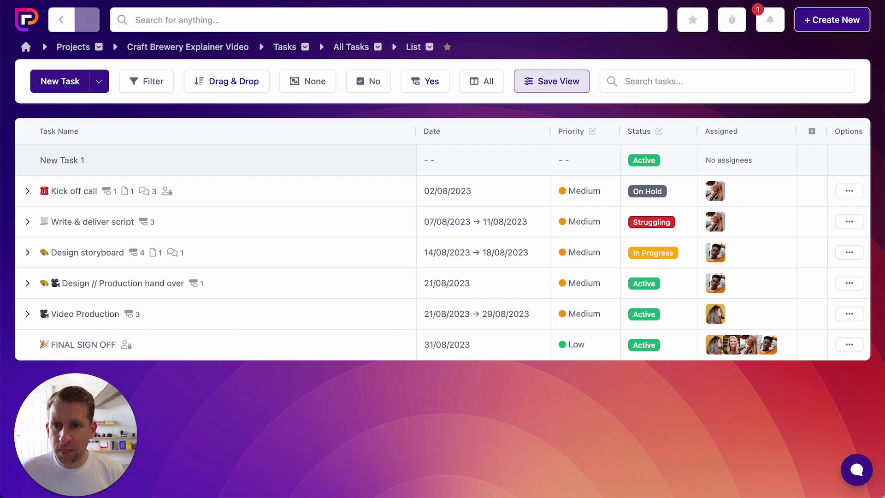
key("Return")
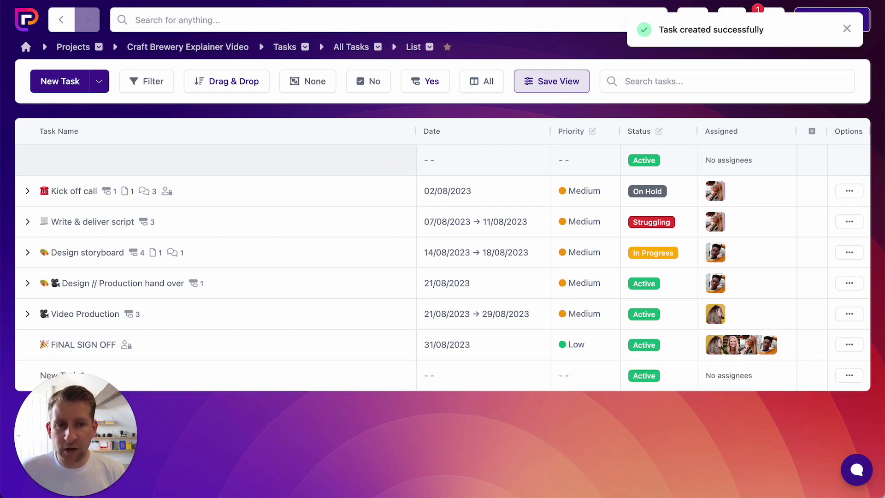
type("New Task 2")
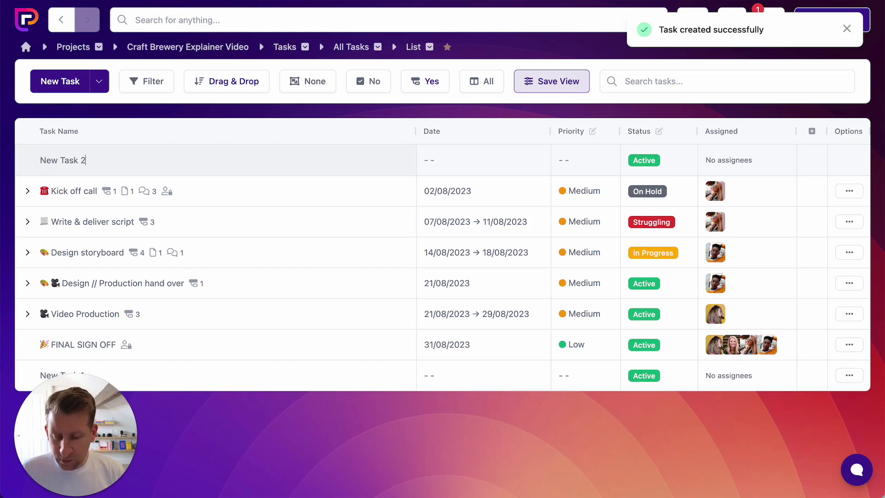
key("Return")
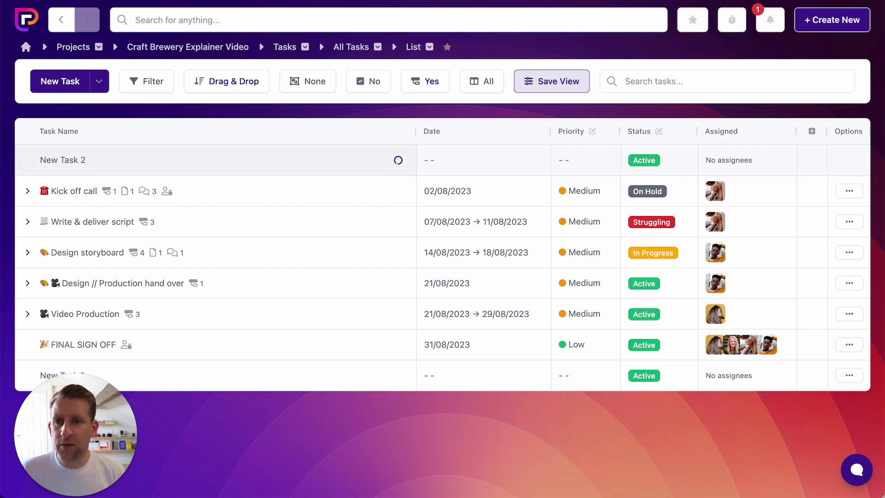
left_click_drag(184, 375, 193, 193)
left_click_drag(187, 401, 189, 221)
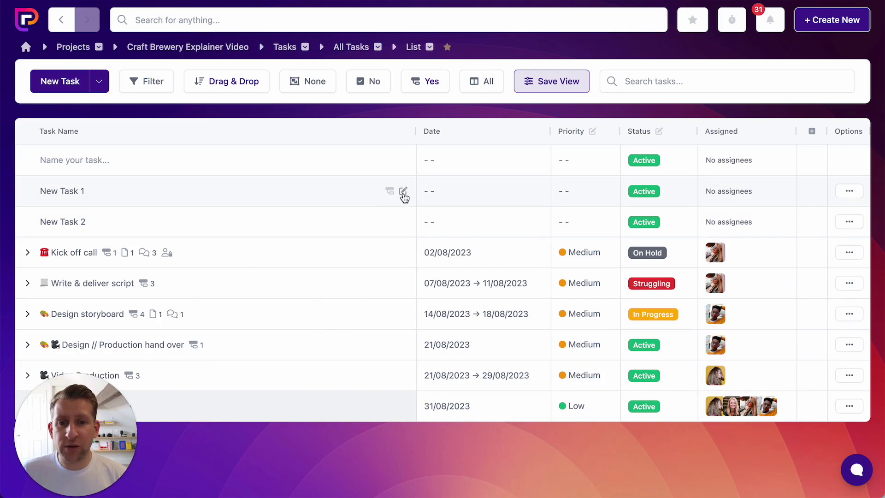
- Rename New Task 1 as New Task 123 and make New Task 2 its sub-task
left_click(403, 192)
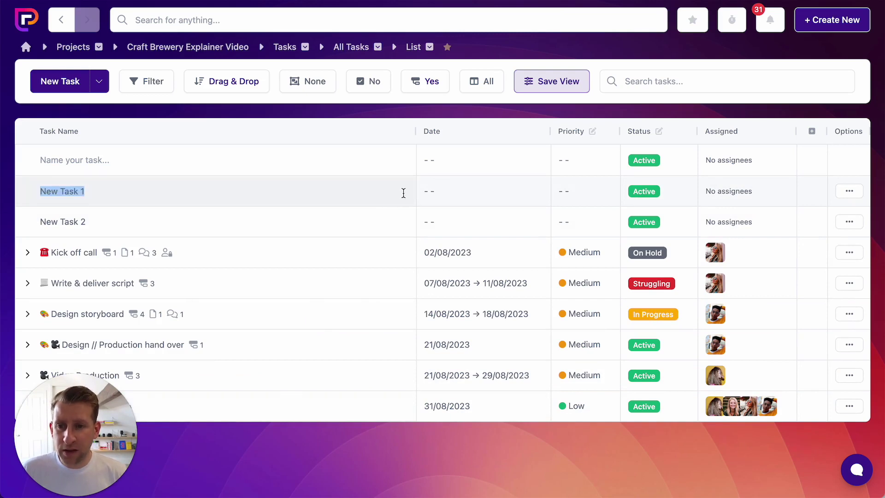
key("Right")
type("23")
key("Return")
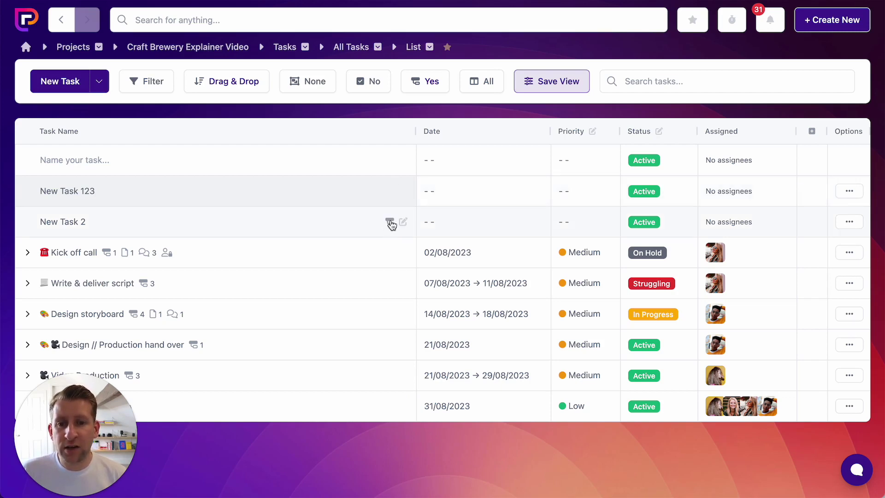
left_click_drag(391, 225, 347, 193)
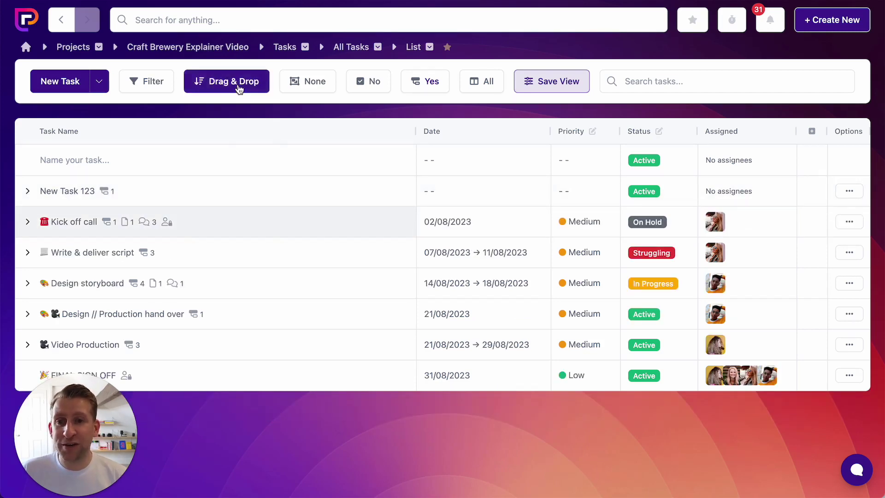
left_click_drag(212, 191, 247, 196)
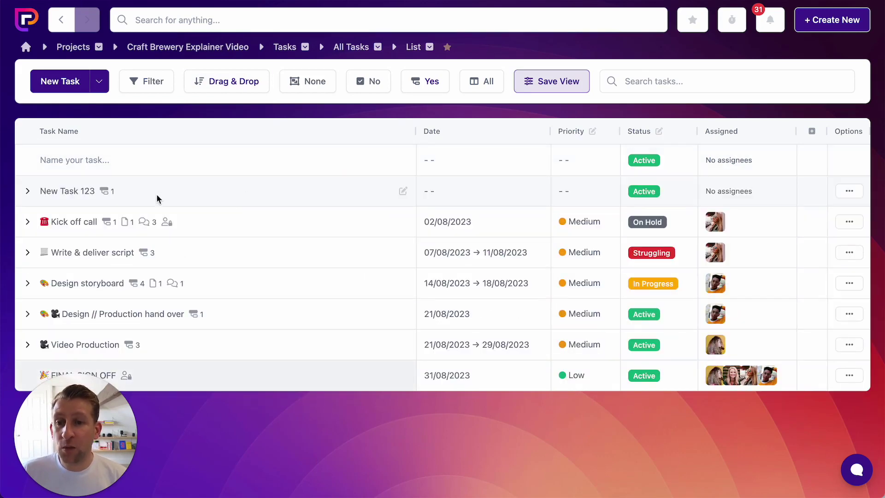
- Rename the Kick off call task as Kick off call 123 and set its status to In Progress
left_click(71, 223)
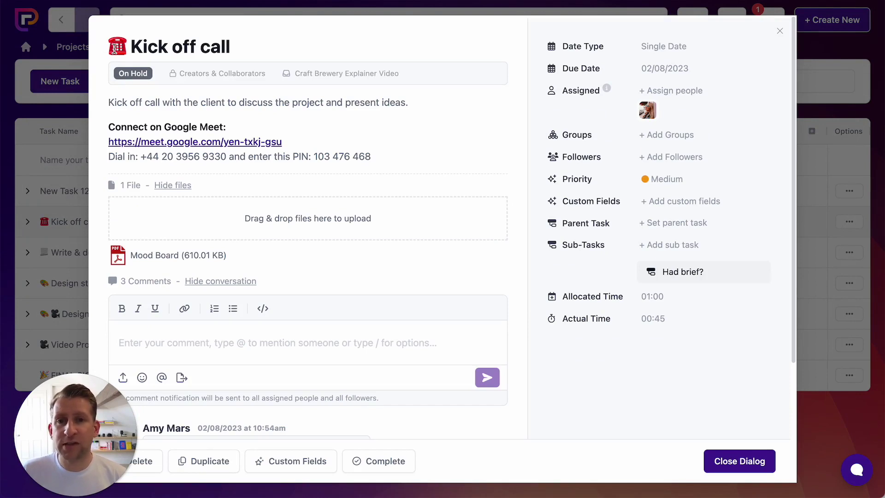
left_click(258, 50)
type("123")
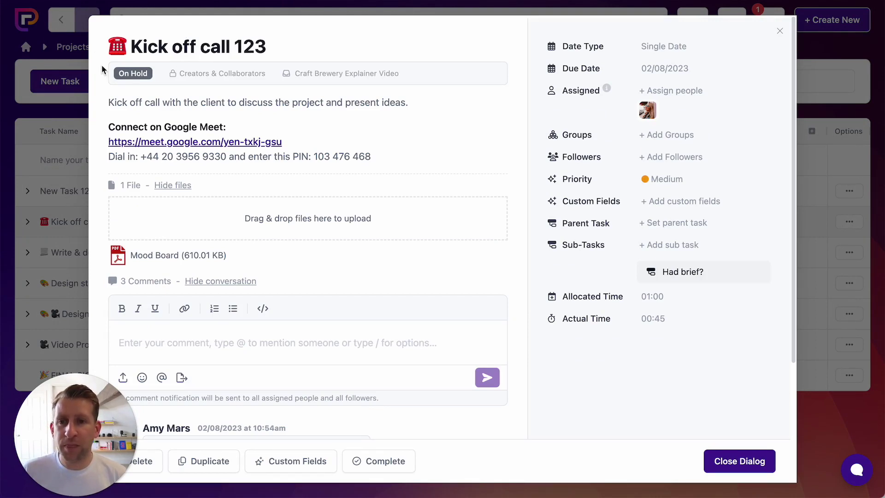
left_click(134, 75)
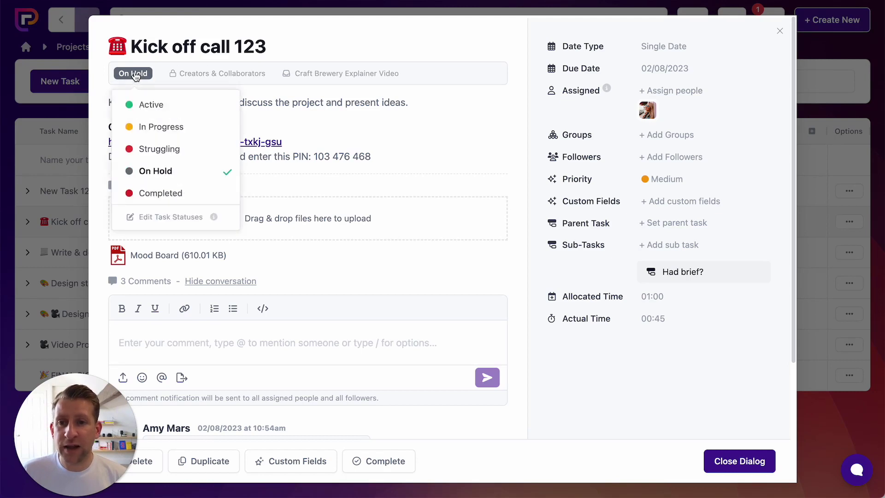
left_click(147, 126)
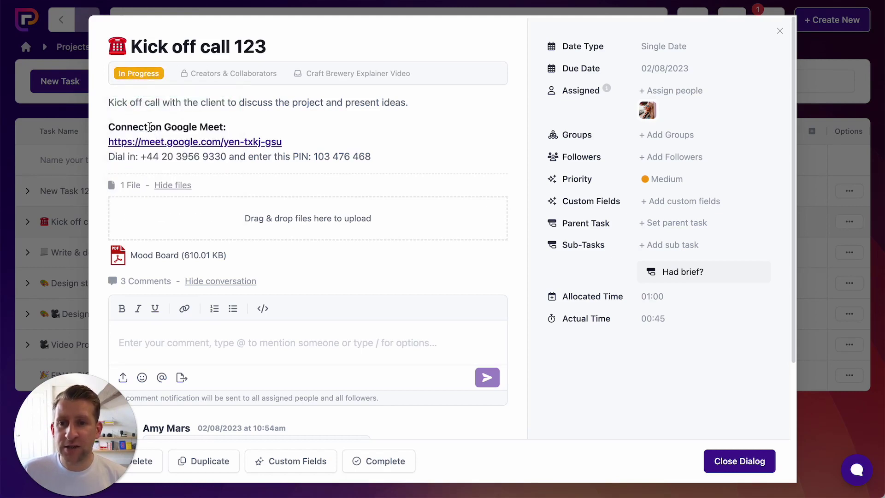
- Review the account-level task statuses and the task's visibility options without changing them
left_click(134, 75)
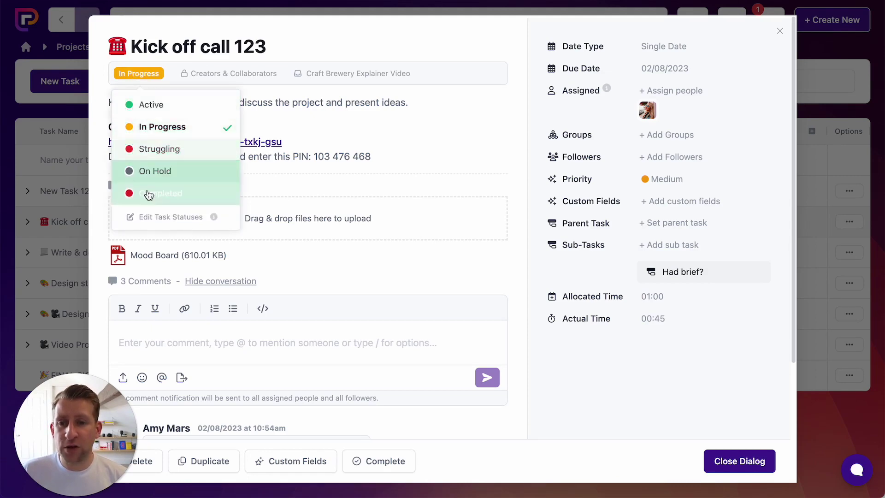
left_click(170, 218)
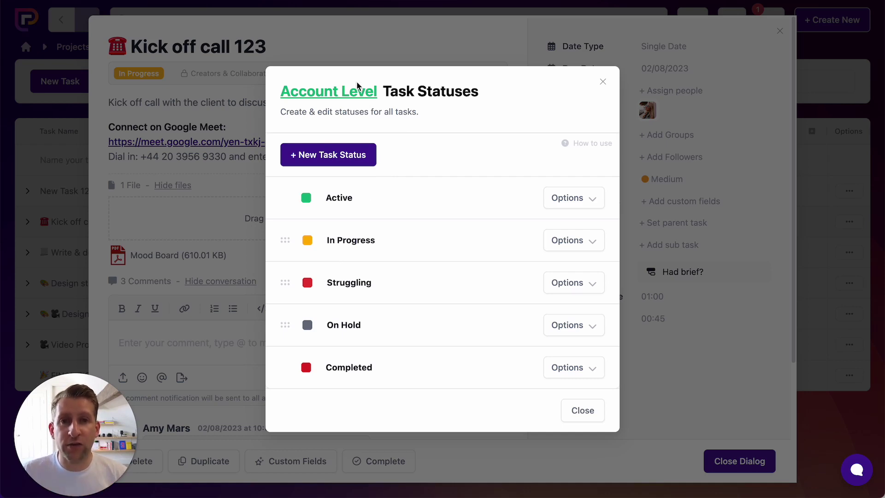
left_click(604, 82)
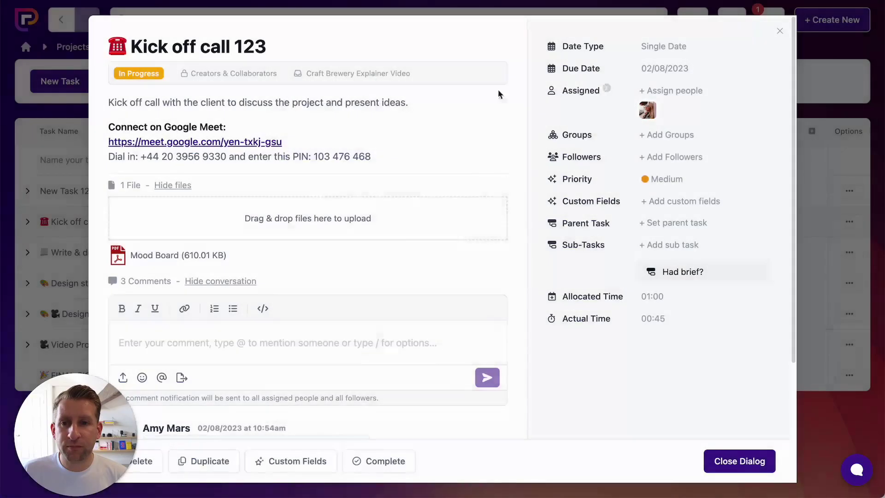
left_click(212, 76)
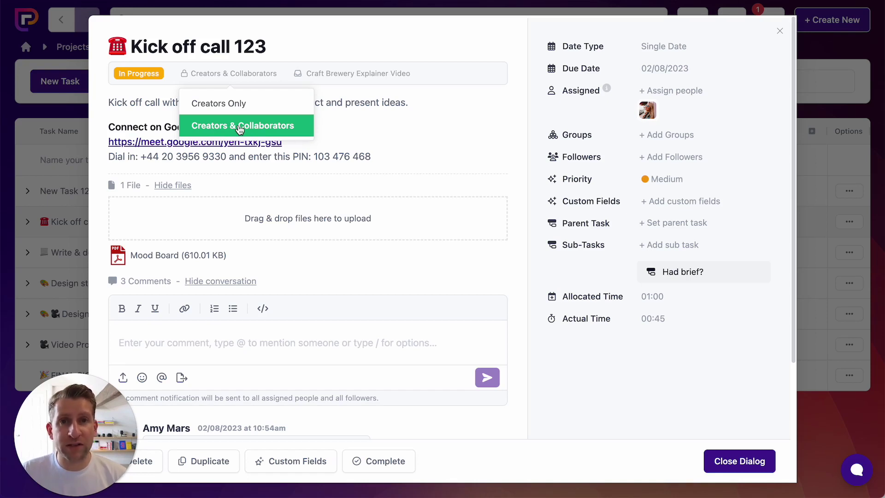
left_click(278, 79)
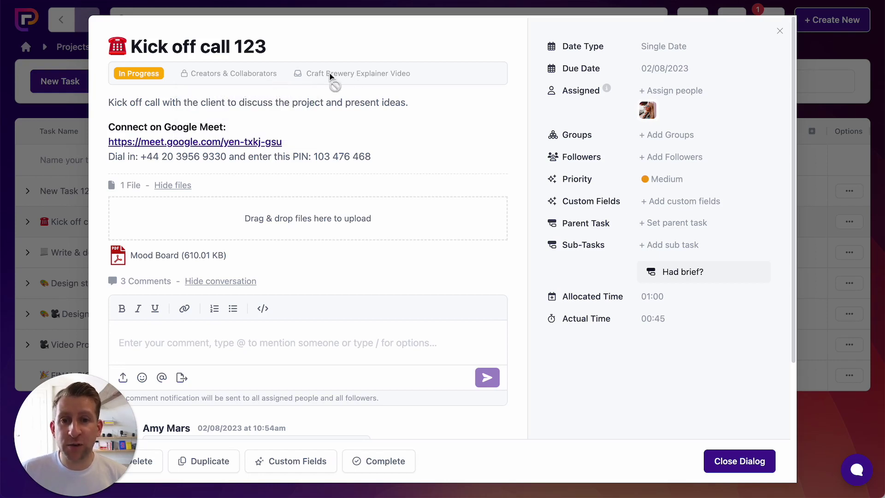
mouse_move(347, 73)
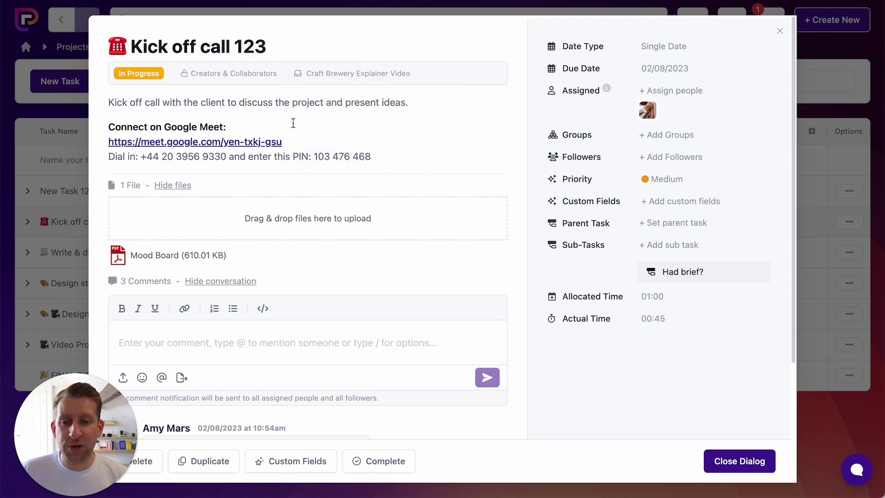
- Examine the formatting, insert and link options offered for the task description, and remove the trial line
left_click(380, 152)
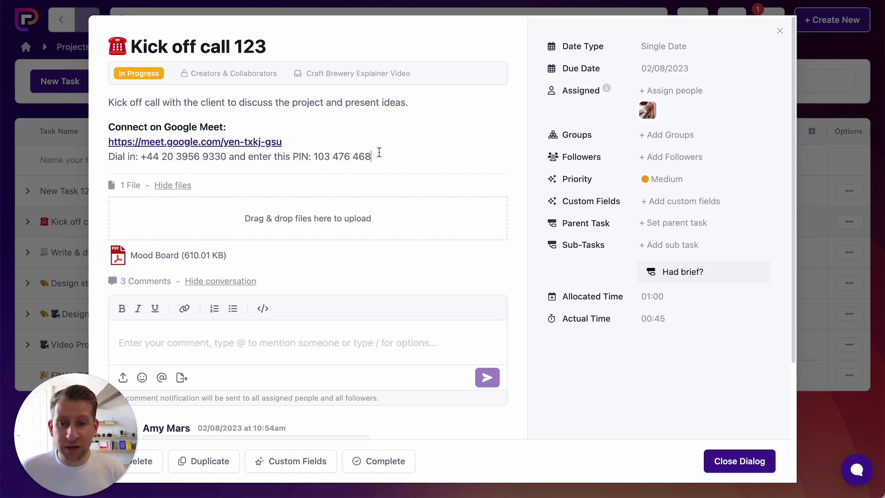
key("Return")
type("/")
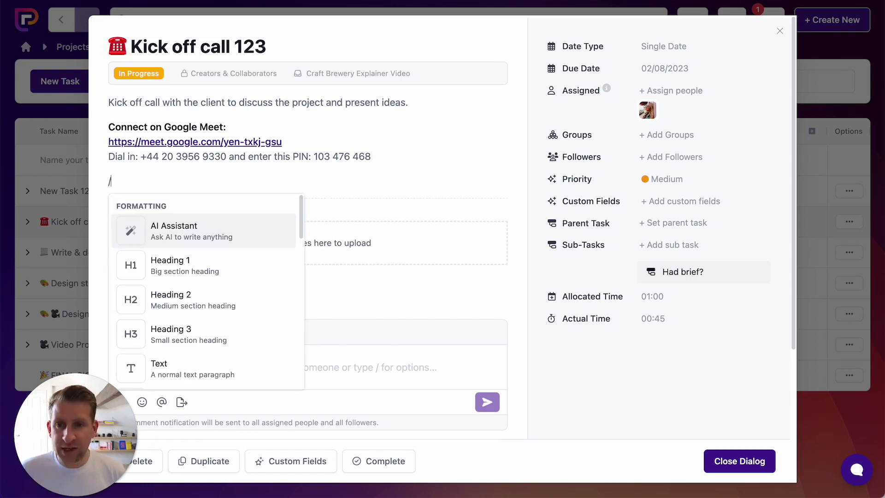
scroll(194, 233, "down", 1)
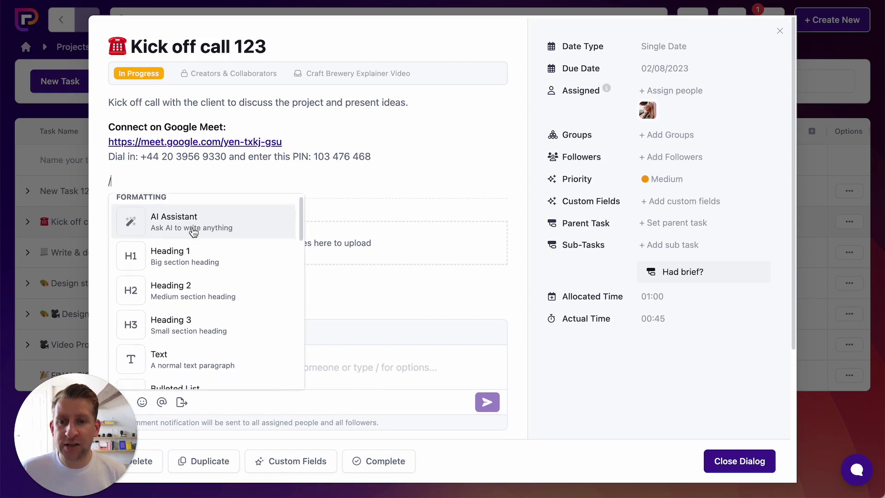
scroll(195, 235, "down", 5)
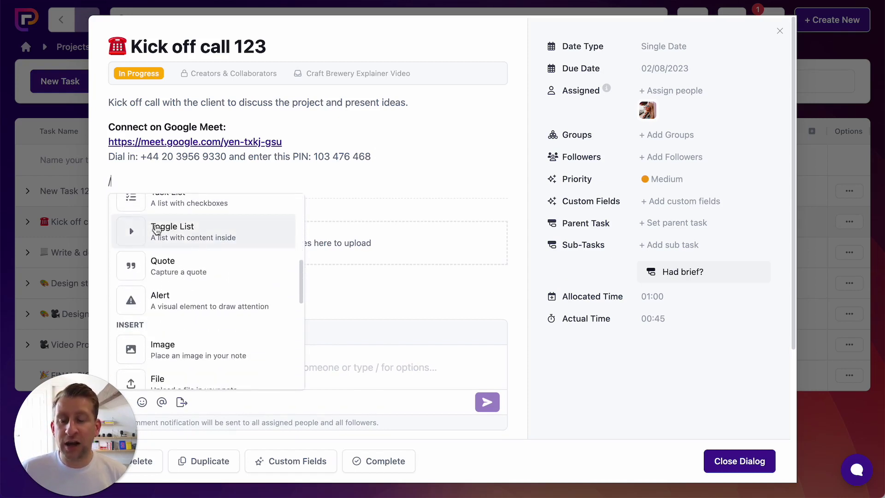
scroll(178, 237, "up", 1)
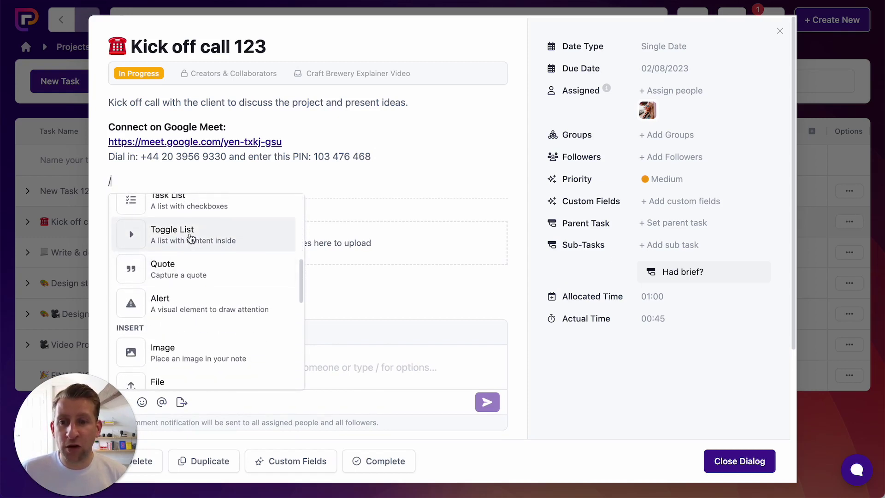
scroll(190, 228, "down", 4)
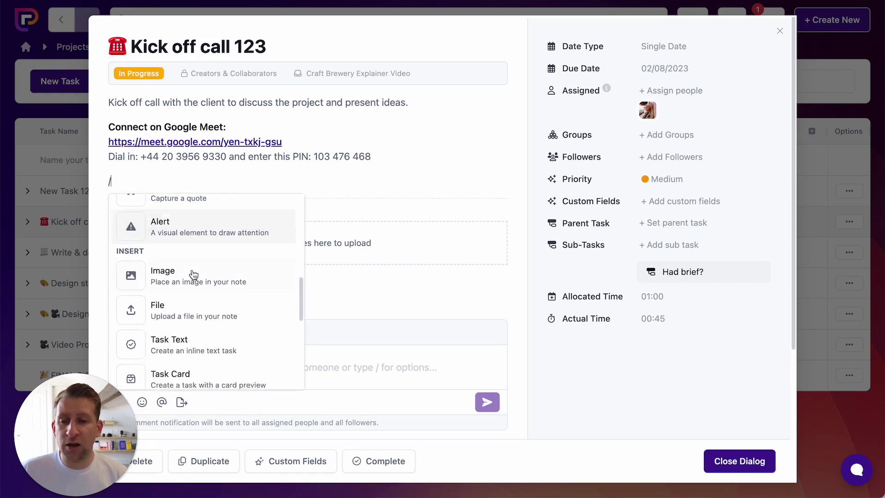
scroll(193, 275, "down", 3)
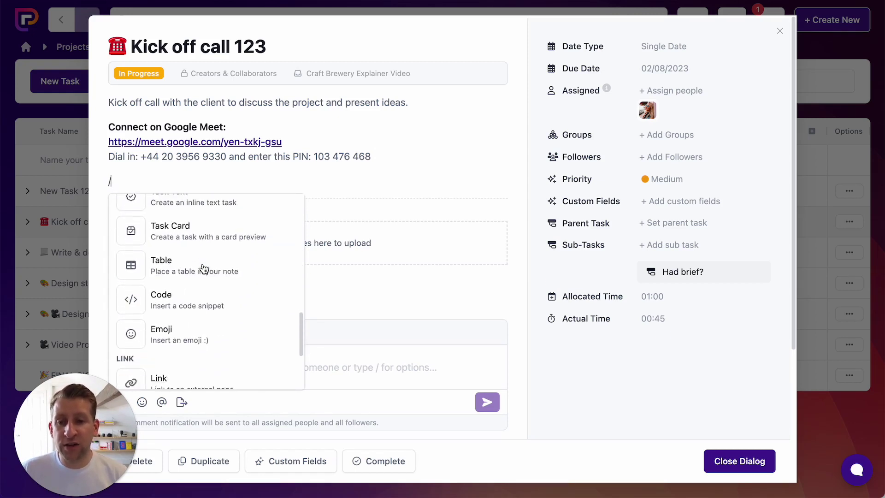
scroll(193, 276, "down", 1)
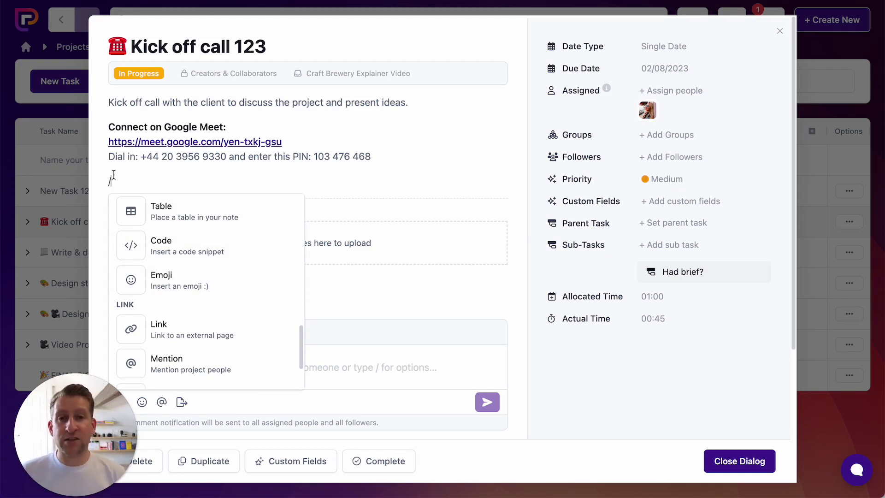
key("BackSpace")
key("BackSpace")
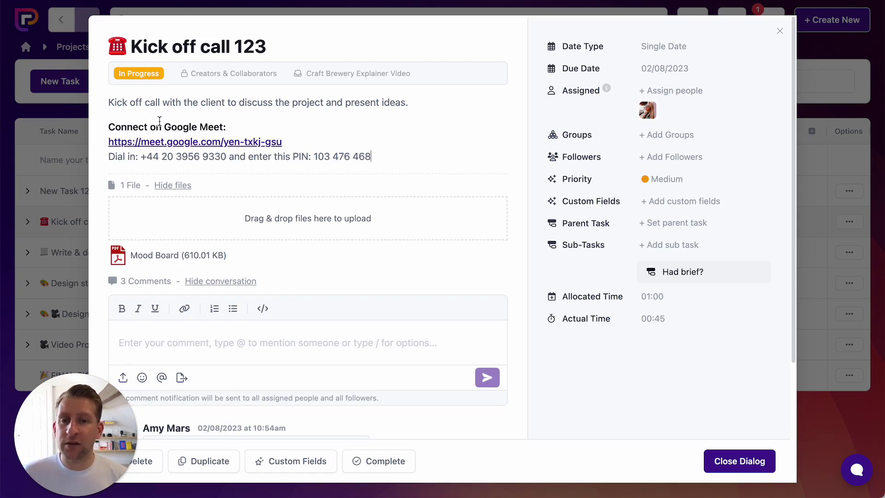
- Add a grinning face emoji reaction to the most recent comment on the Kick off call 123 task
scroll(198, 121, "down", 2)
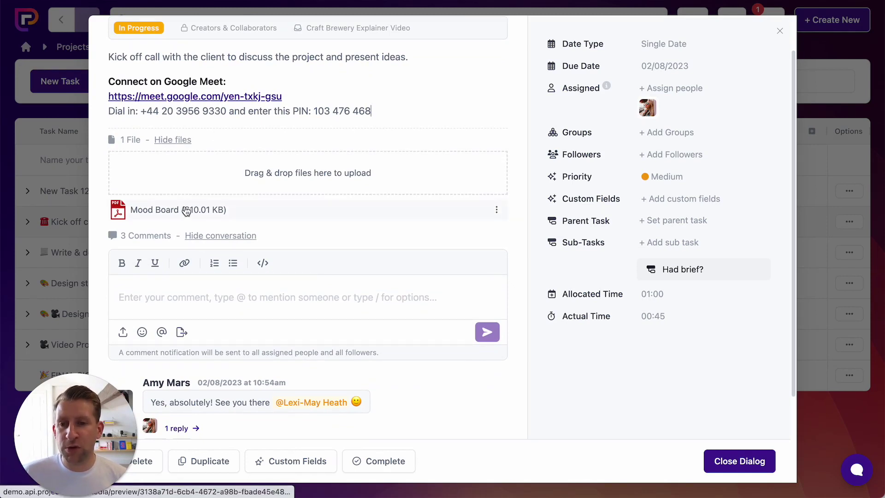
scroll(198, 205, "down", 3)
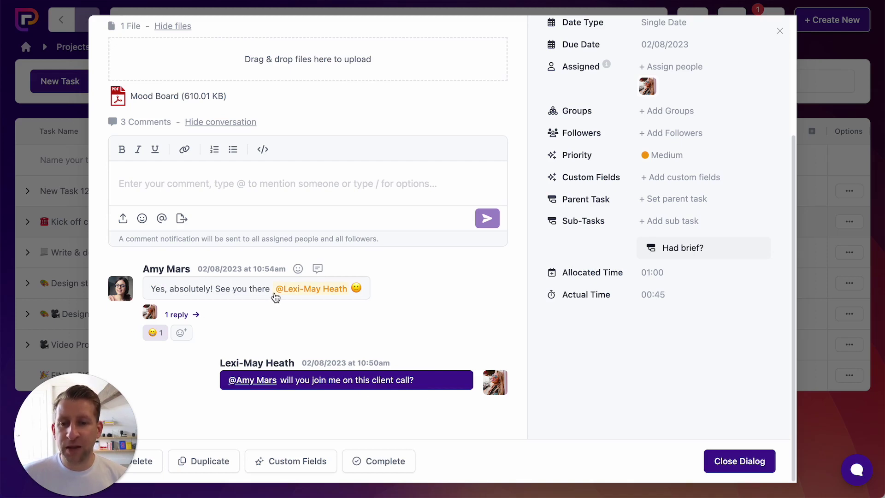
left_click(298, 270)
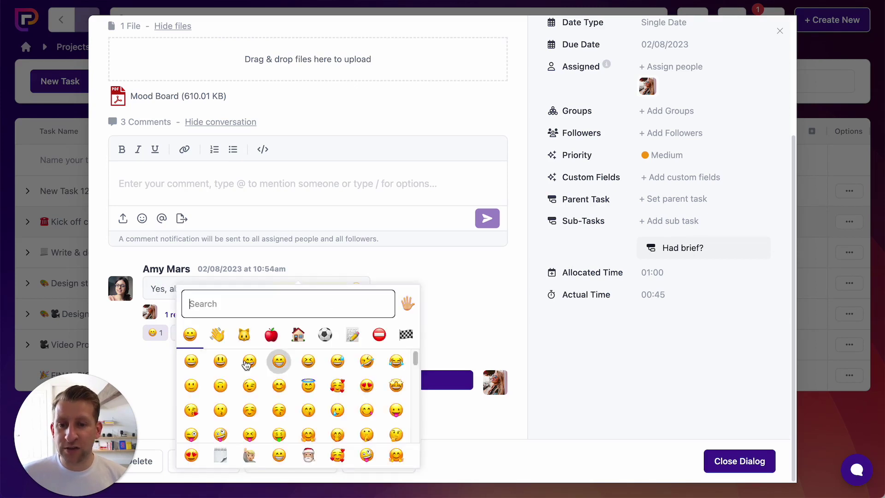
left_click(191, 360)
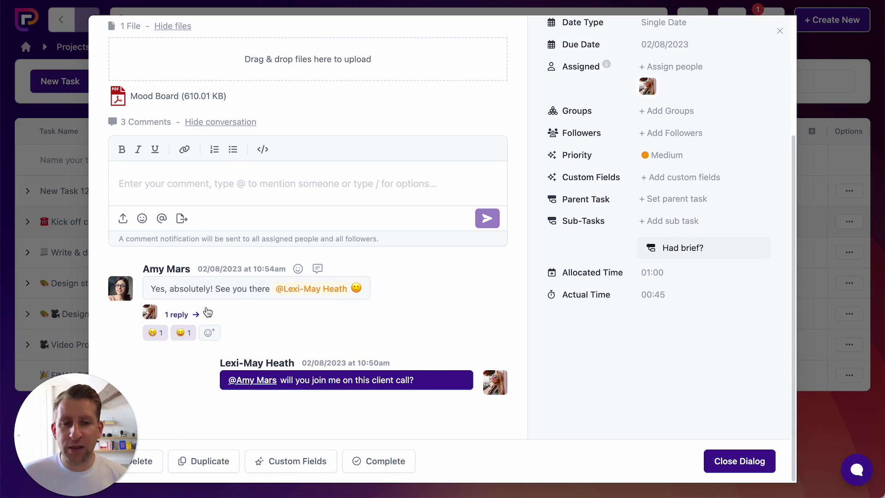
- Review the available date types for the Kick off call 123 task without changing the selection
scroll(445, 321, "up", 1)
scroll(445, 319, "up", 4)
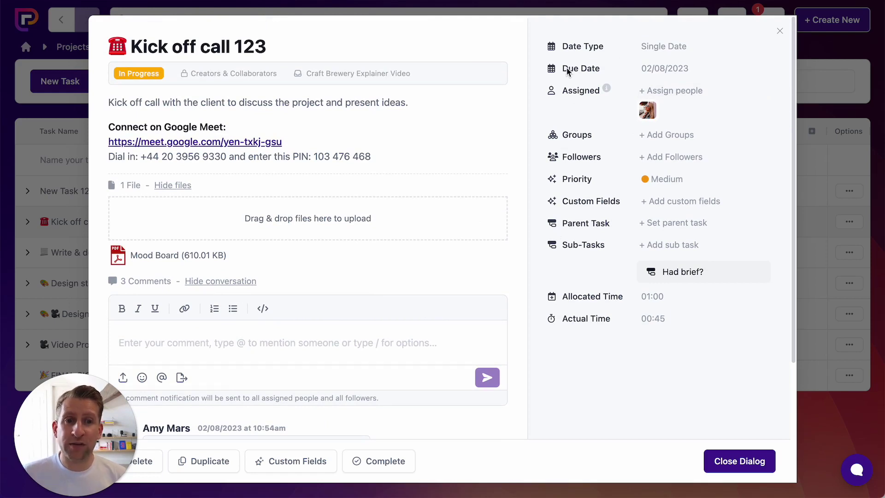
left_click(673, 48)
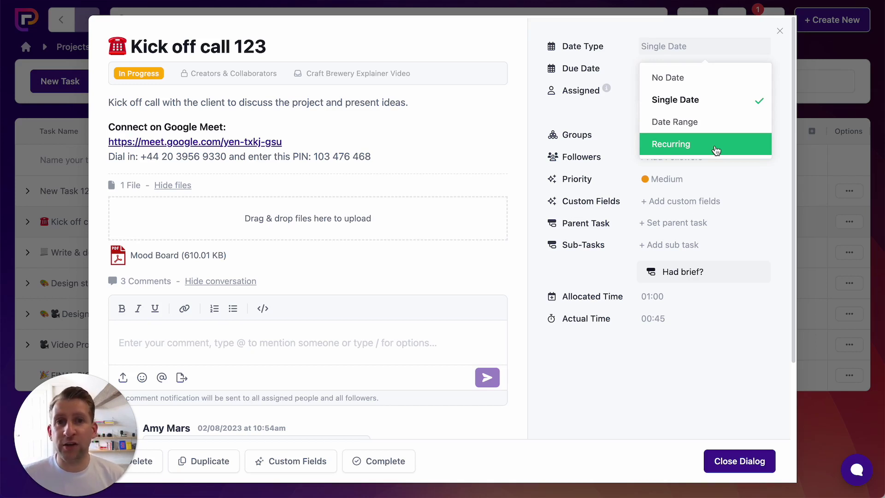
left_click(567, 56)
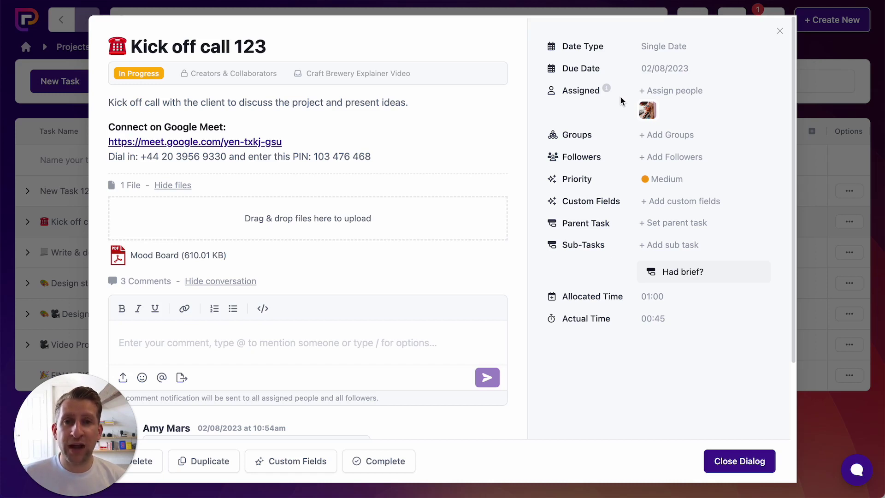
- View the details of the Had brief? sub-task, including its parent task link, and return to the parent task
scroll(618, 109, "down", 1)
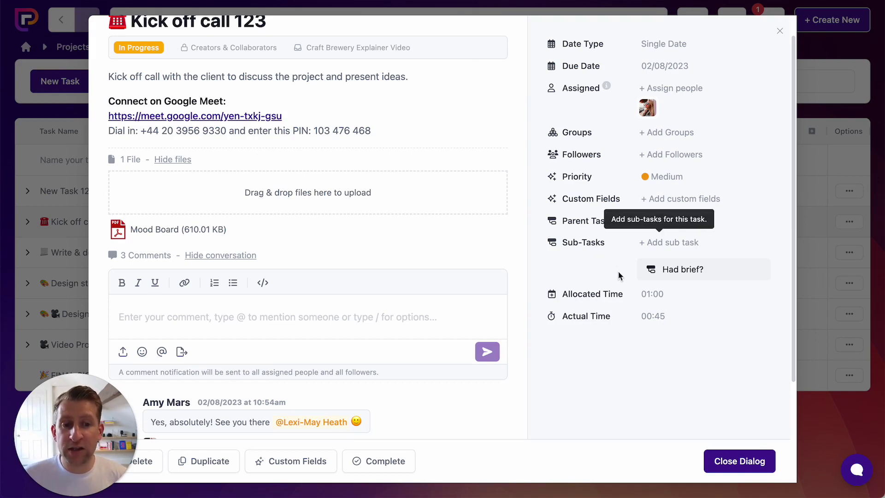
left_click(685, 272)
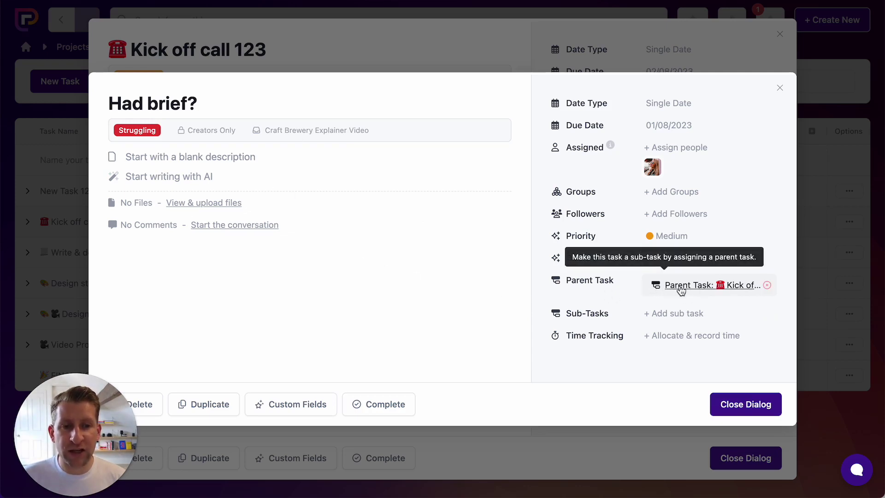
left_click(740, 407)
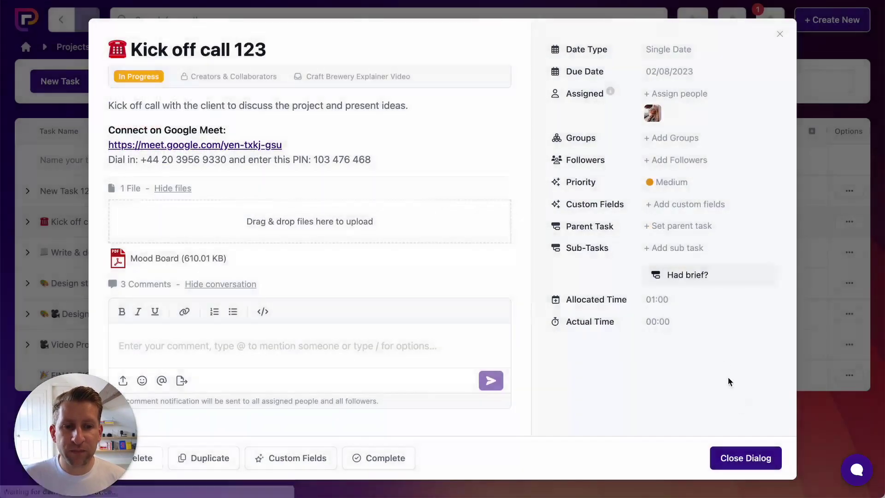
- Review the task's allocated time, time entries and status options without changing them, and close the task
left_click(654, 300)
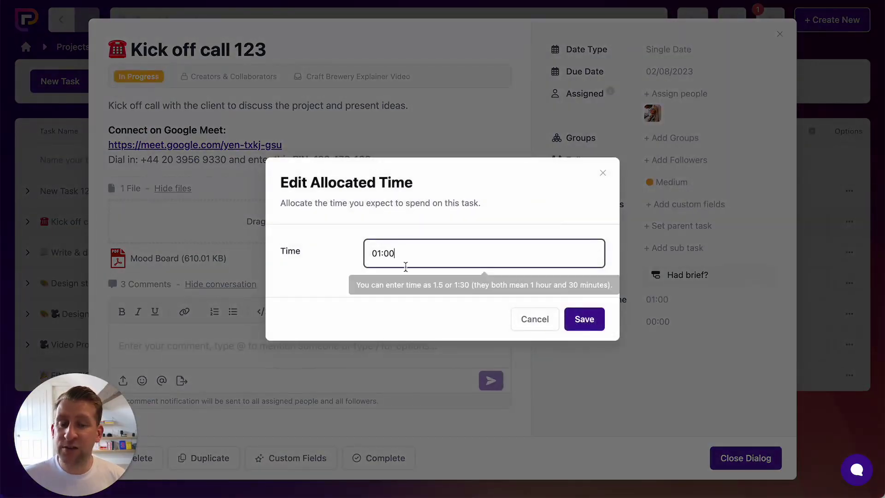
left_click(529, 321)
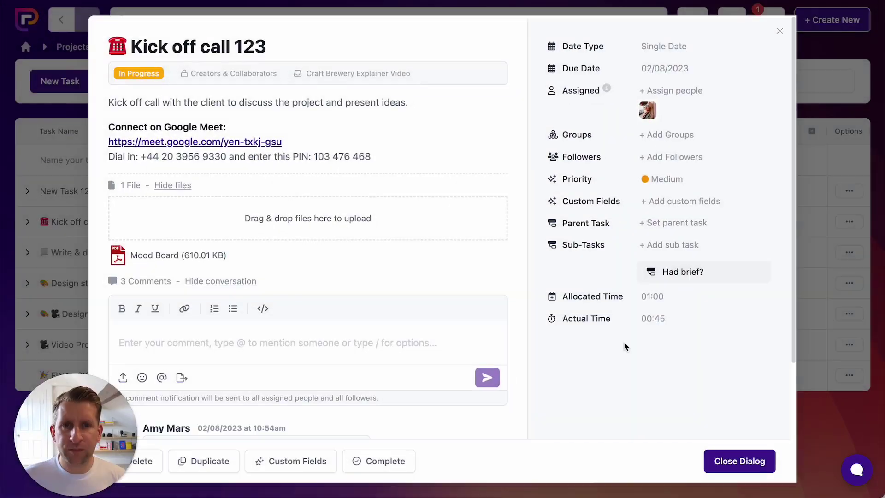
left_click(652, 318)
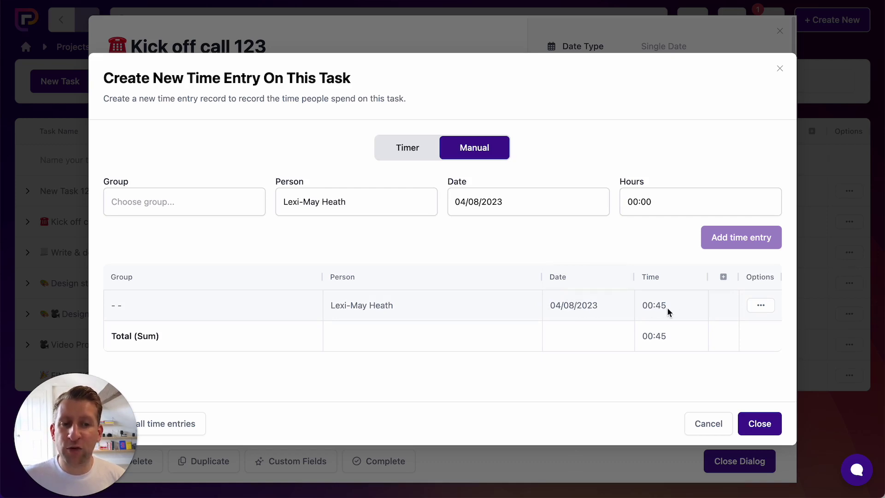
left_click(759, 423)
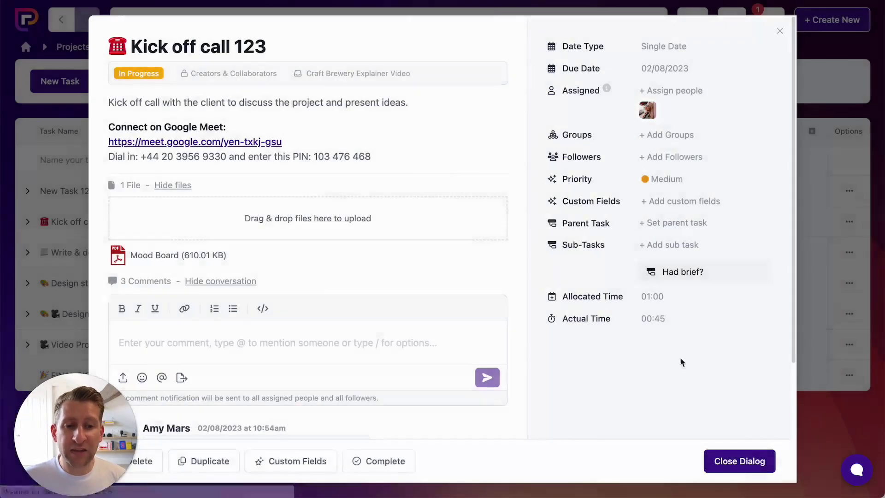
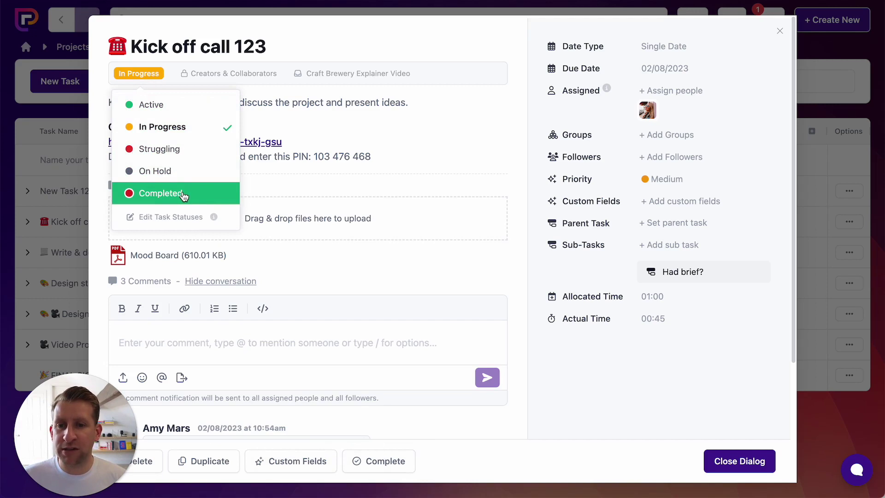
left_click(565, 361)
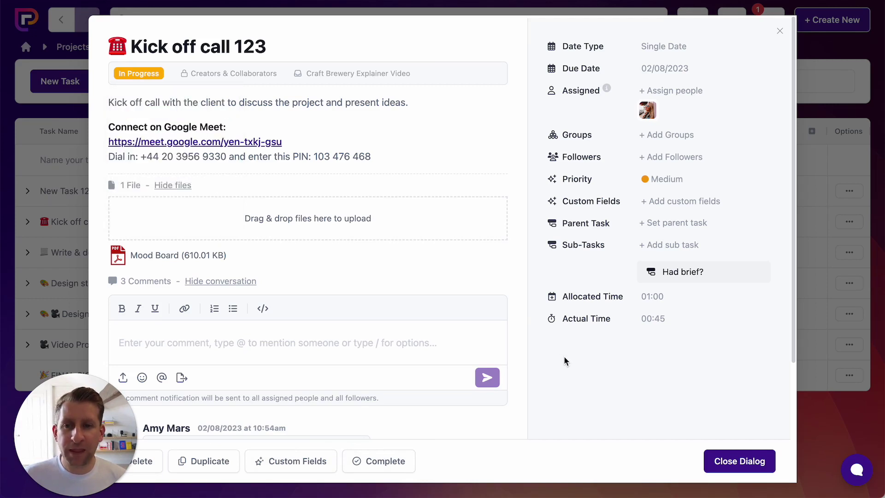
left_click(730, 461)
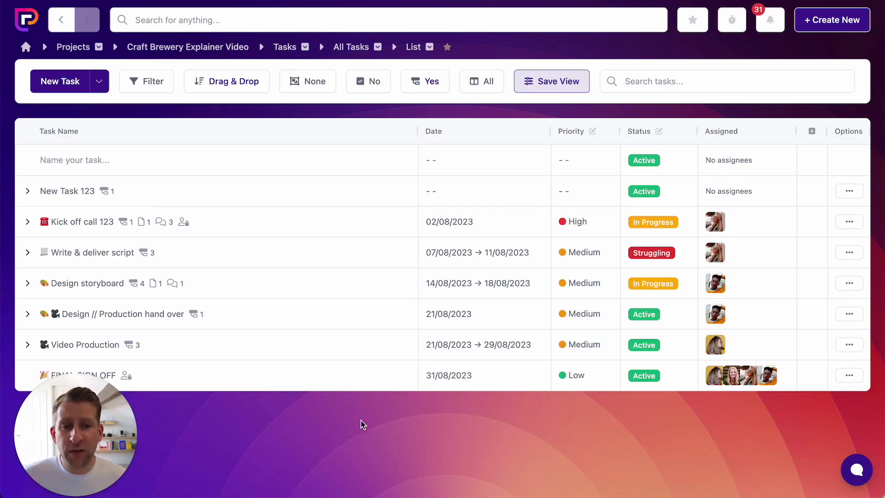
- Set the priority of Write & deliver script to High, Design storyboard to Low and Design // Production hand over to High
left_click(574, 253)
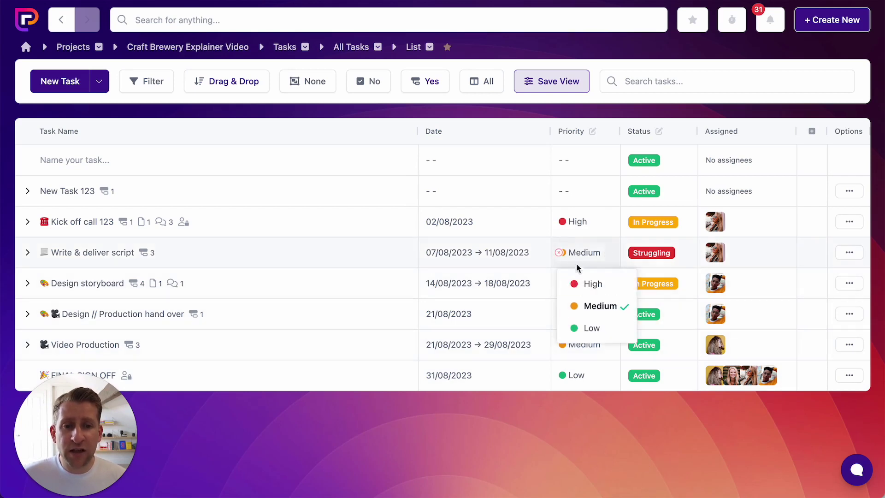
left_click(586, 282)
left_click(581, 284)
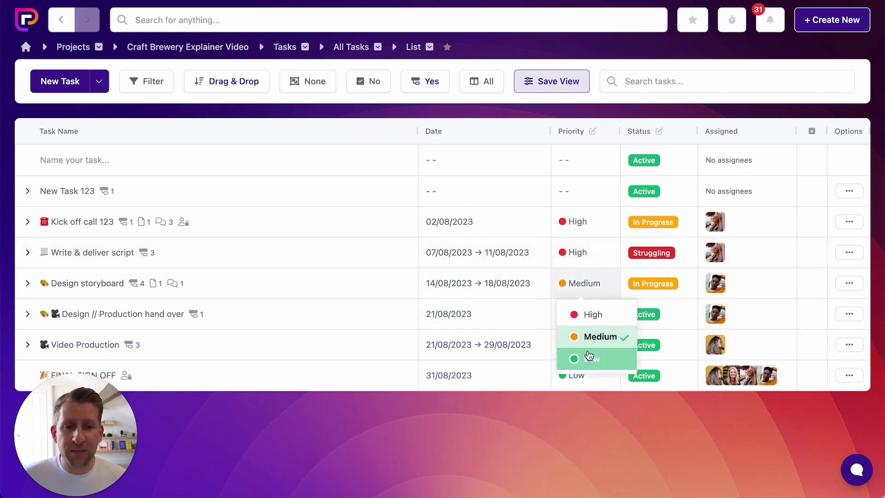
left_click(591, 358)
left_click(582, 314)
left_click(586, 353)
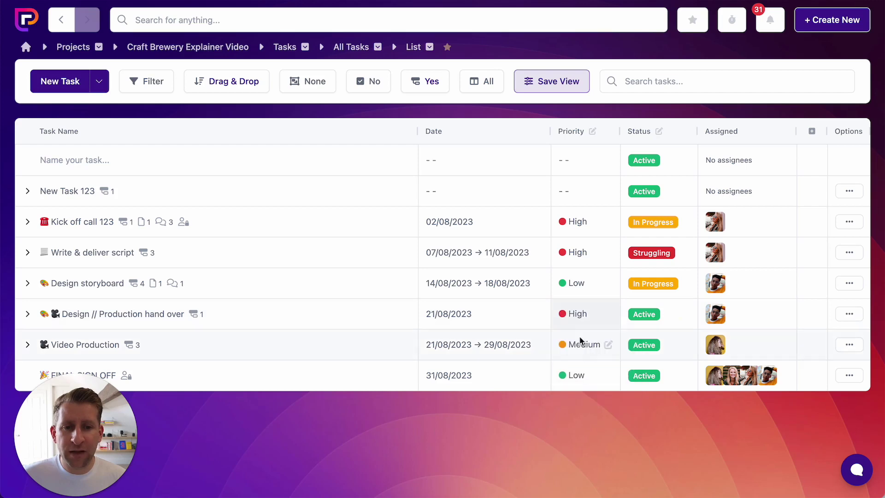
- Change the due date of Design // Production hand over to 23/08/2023, and set it back to 21/08/2023
left_click(468, 317)
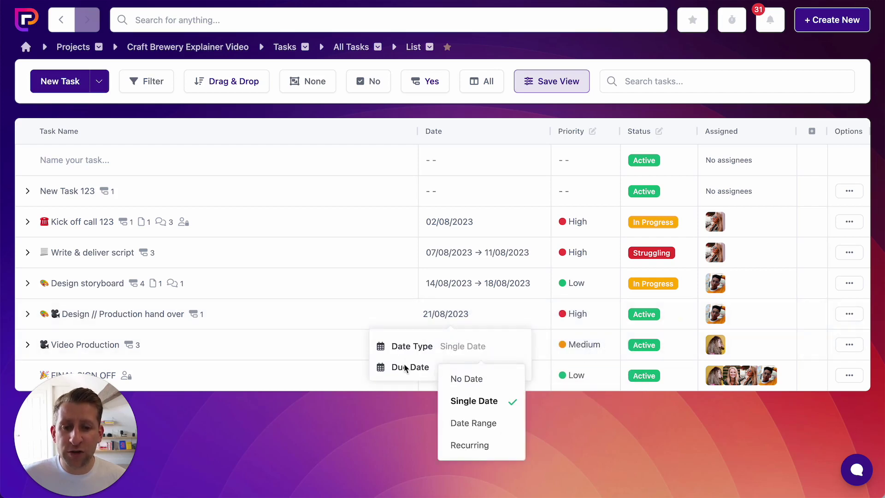
left_click(460, 367)
left_click(451, 294)
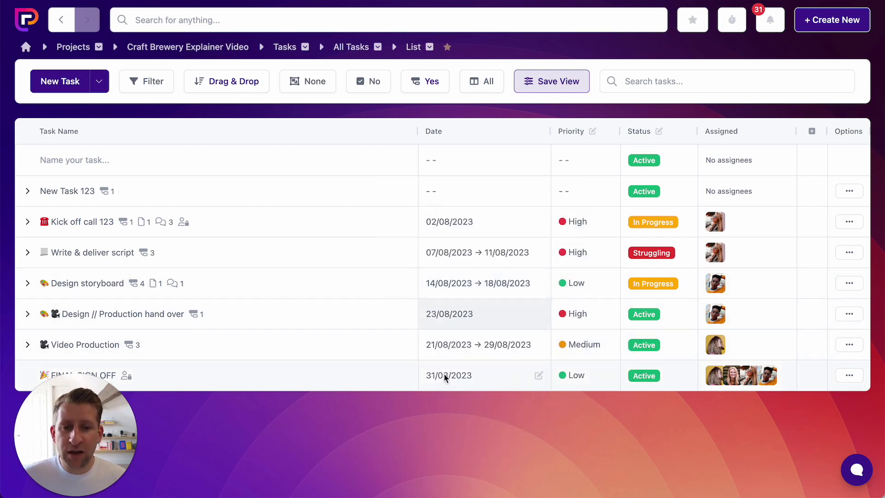
left_click(452, 313)
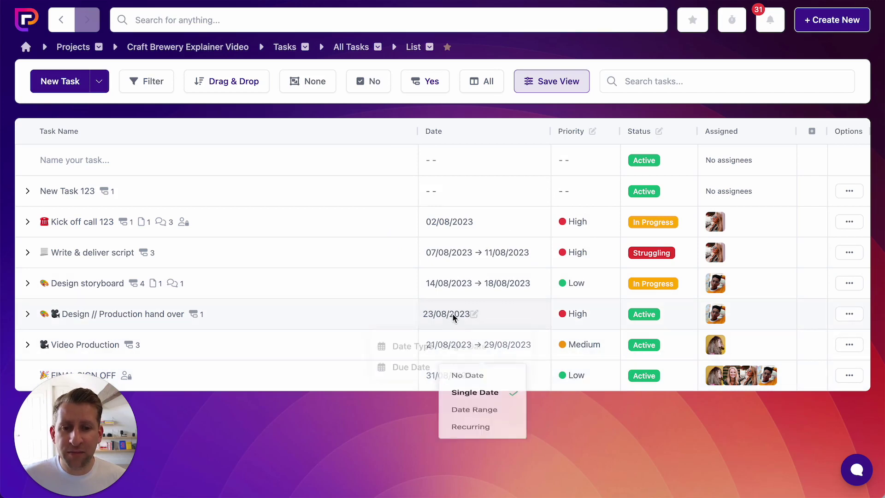
left_click(457, 369)
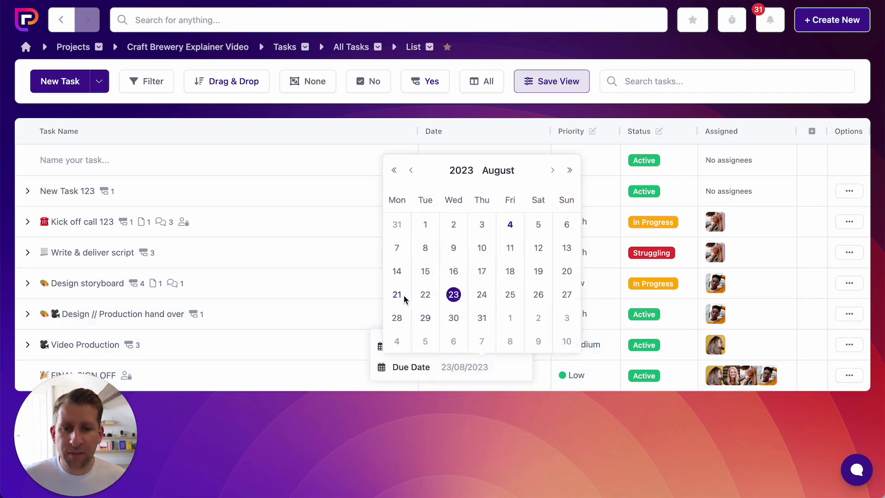
left_click(403, 297)
- Set the status of the Design // Production hand over task to In Progress
left_click(643, 315)
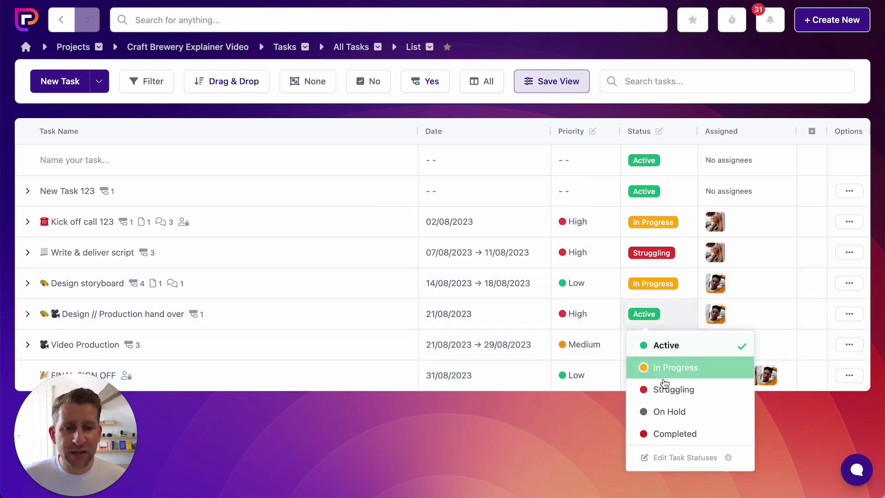
left_click(670, 368)
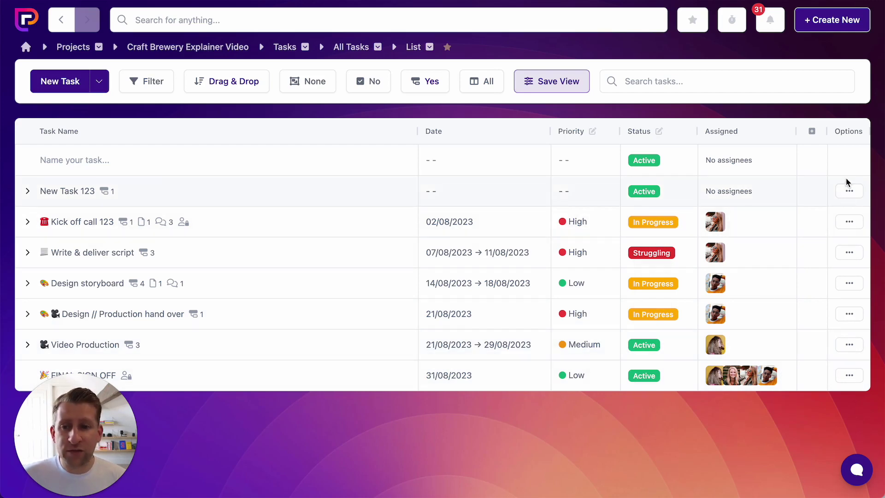
- Review the actions available for the New Task 123 row without applying any
left_click(849, 193)
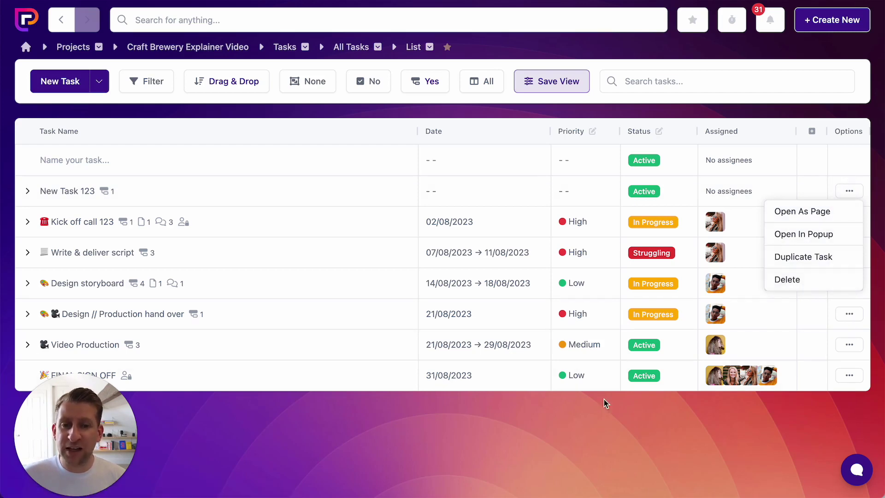
left_click(575, 430)
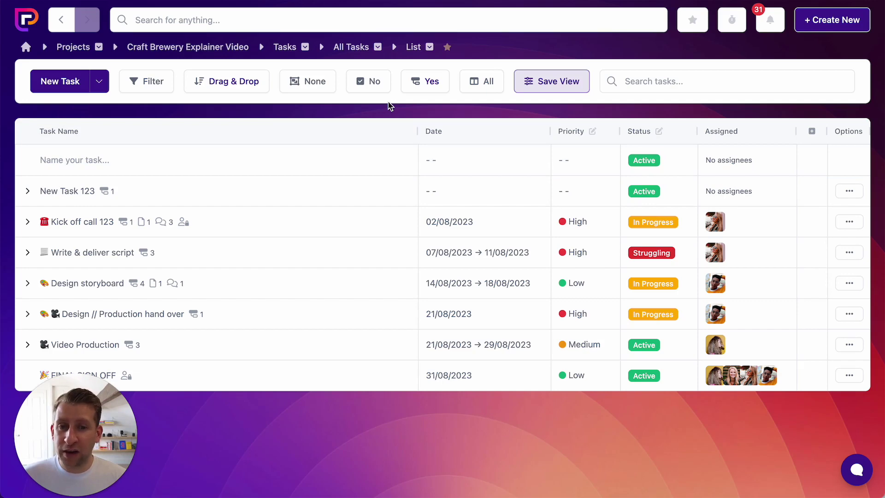
- Switch the project's tasks to the Calendar view and move Kick off call 123 to Thursday 3 August 2023
left_click(413, 47)
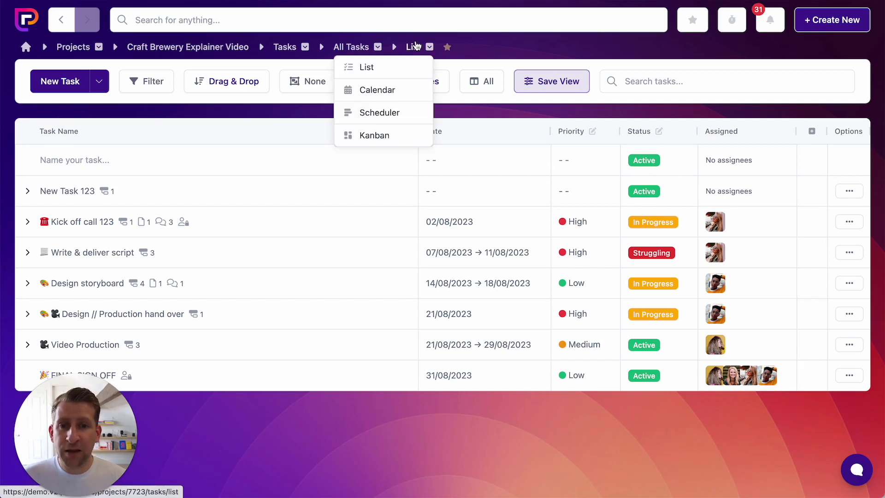
left_click(379, 90)
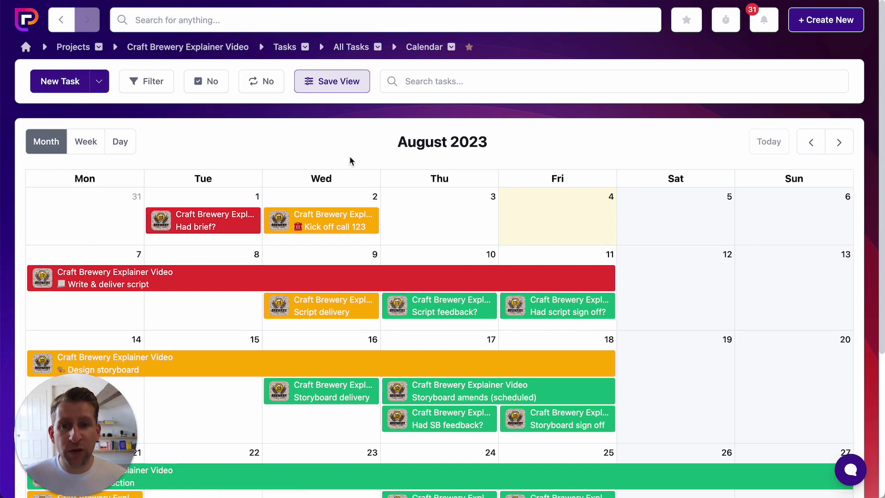
left_click_drag(317, 220, 435, 220)
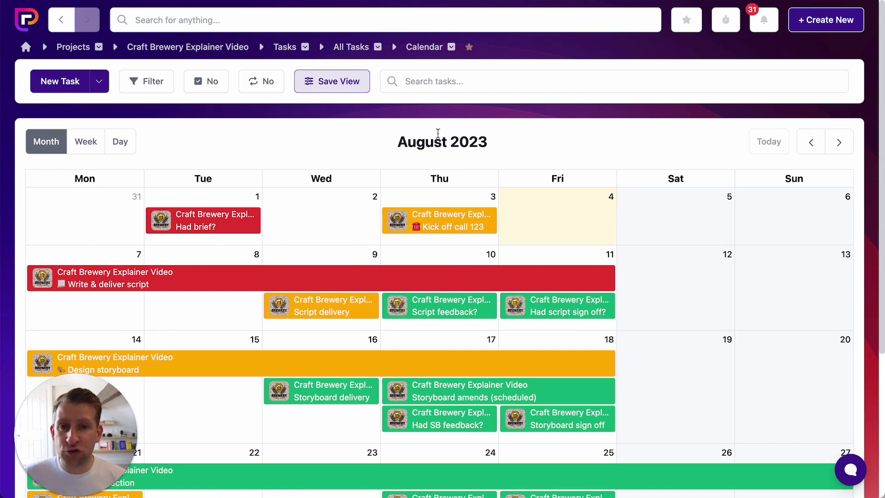
- Switch to the Scheduler view and move the one-day task beneath Video Production from 24 August to Wednesday 23 August 2023
mouse_move(415, 47)
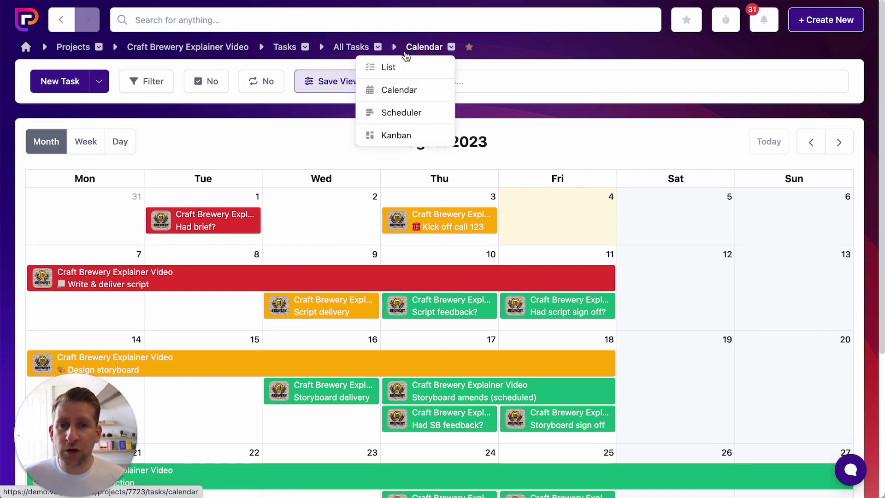
left_click(397, 112)
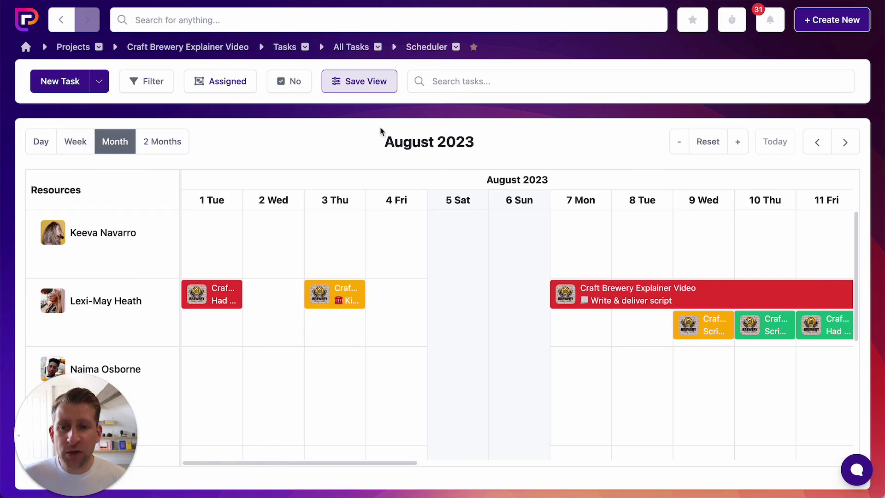
scroll(320, 255, "right", 5)
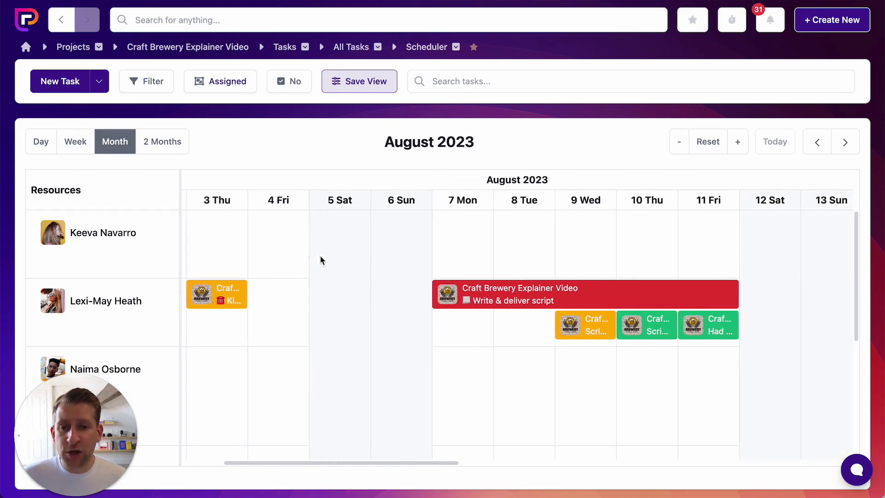
scroll(321, 259, "right", 1)
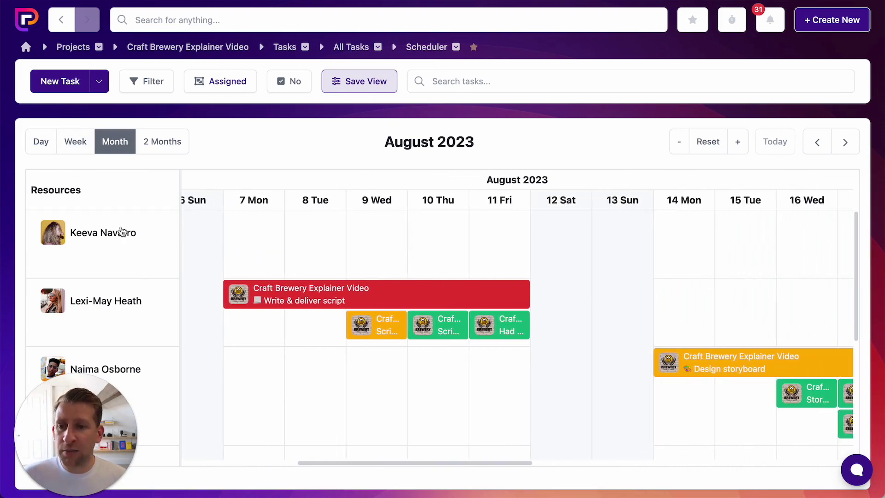
scroll(310, 280, "right", 3)
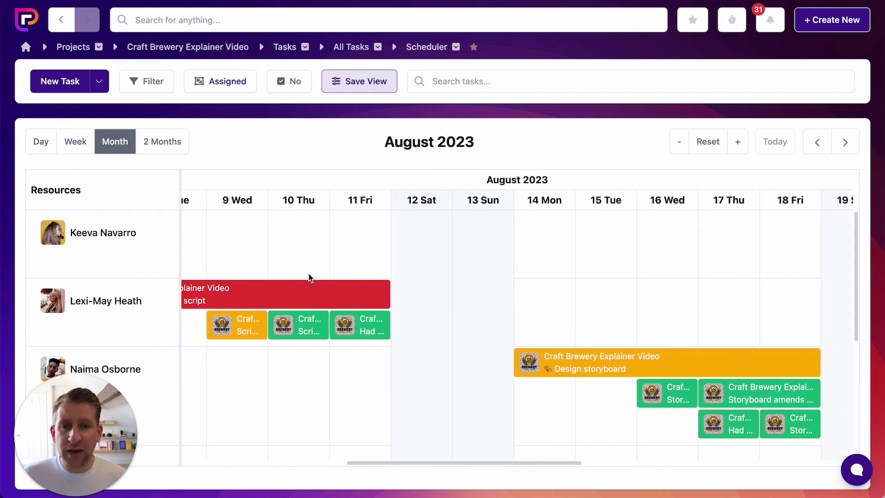
scroll(299, 277, "right", 7)
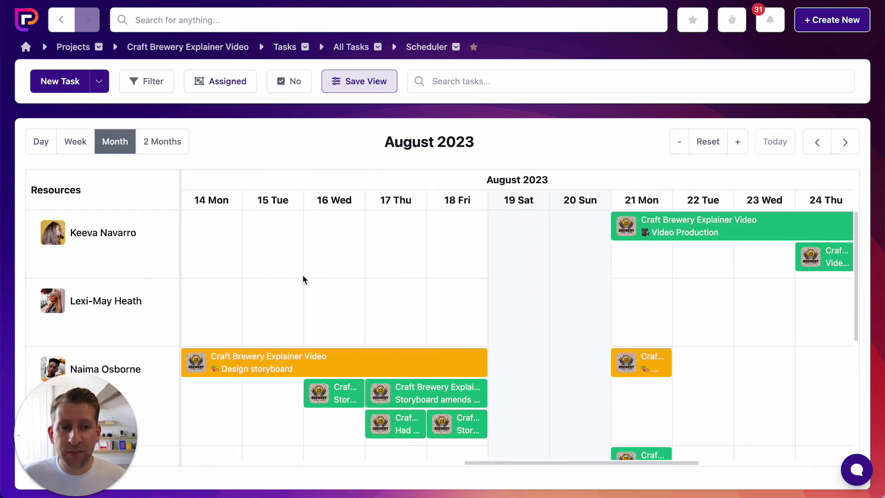
scroll(303, 276, "right", 3)
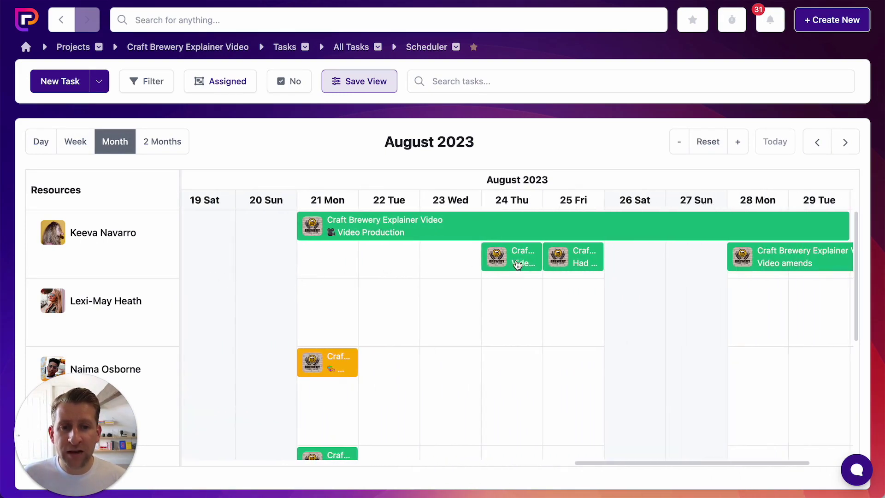
left_click_drag(511, 263, 451, 261)
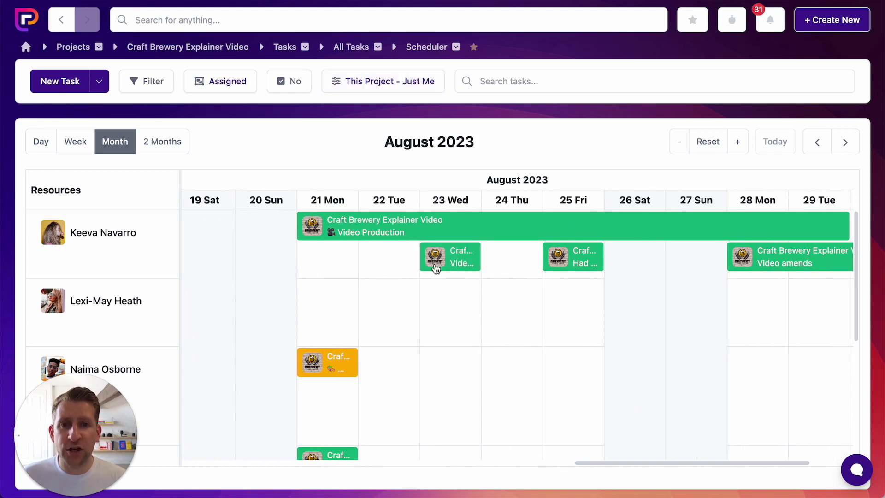
- Switch to the Kanban view and move the Had brief? card from Struggling to the top of the In Progress column
mouse_move(429, 47)
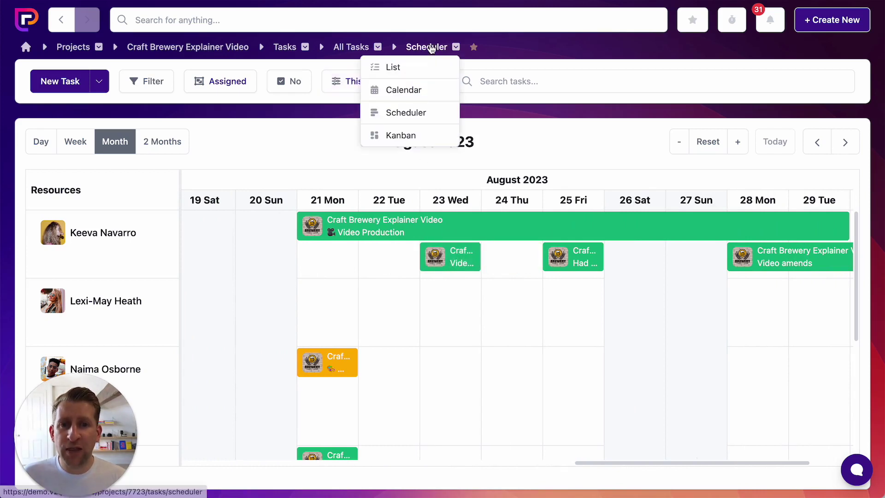
left_click(419, 136)
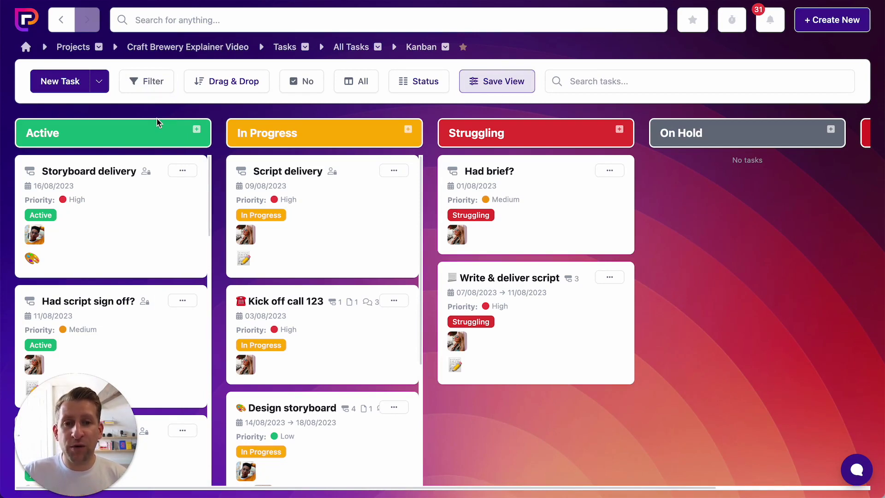
left_click(145, 88)
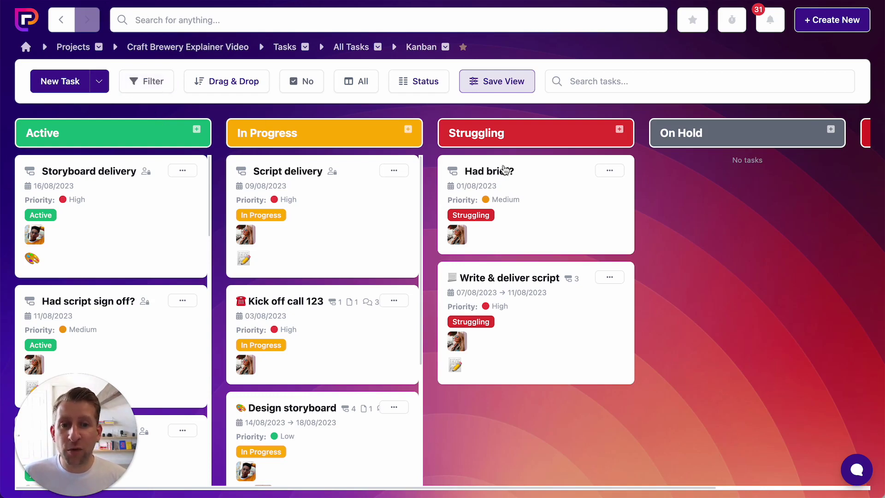
left_click_drag(530, 173, 323, 161)
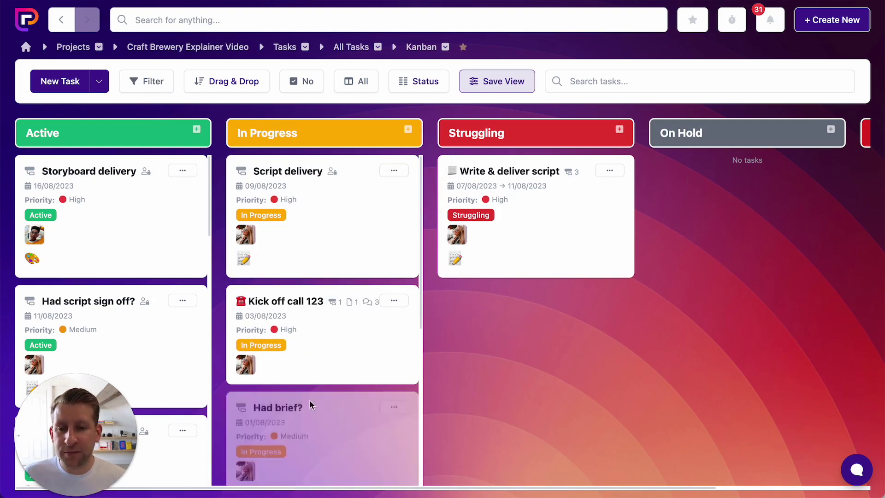
left_click_drag(310, 400, 324, 187)
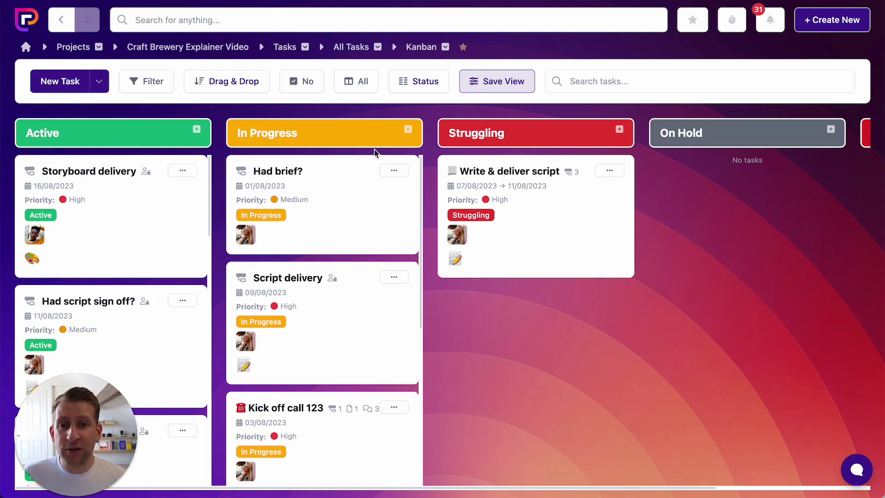
- Organise the Kanban board's columns by Priority instead of Status
left_click(424, 81)
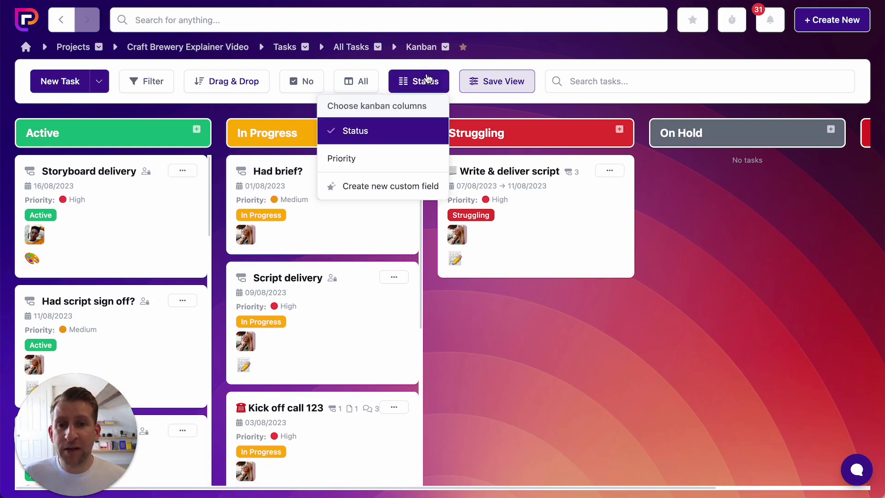
left_click(380, 160)
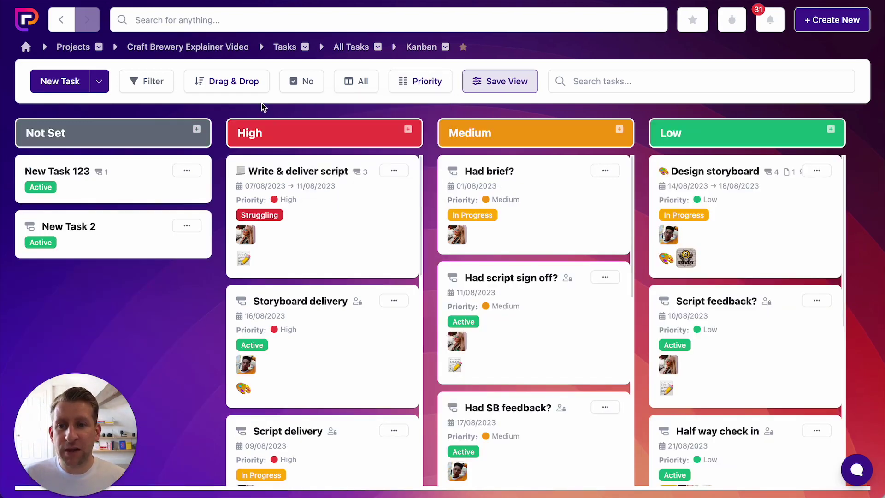